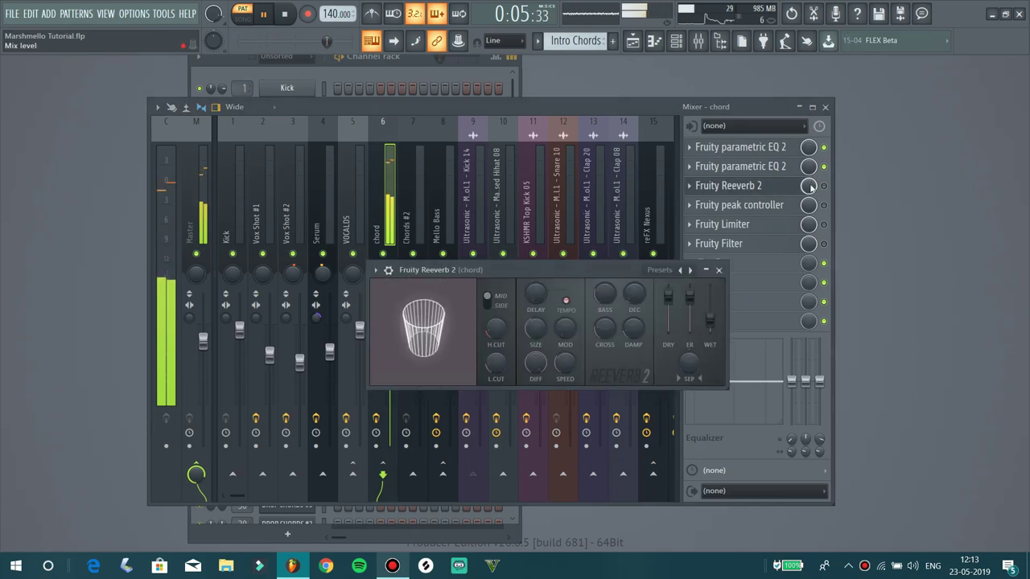
Enable the Fruity Reeverb 2, peak controller, Limiter and Filter effects on the chord mixer track, and close the mixer
click(824, 187)
click(824, 224)
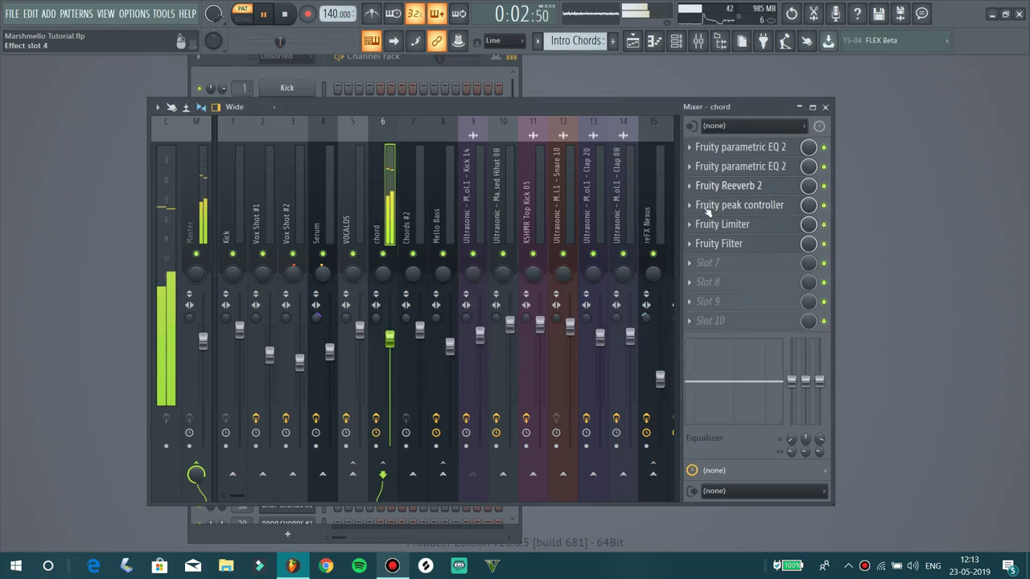
click(825, 106)
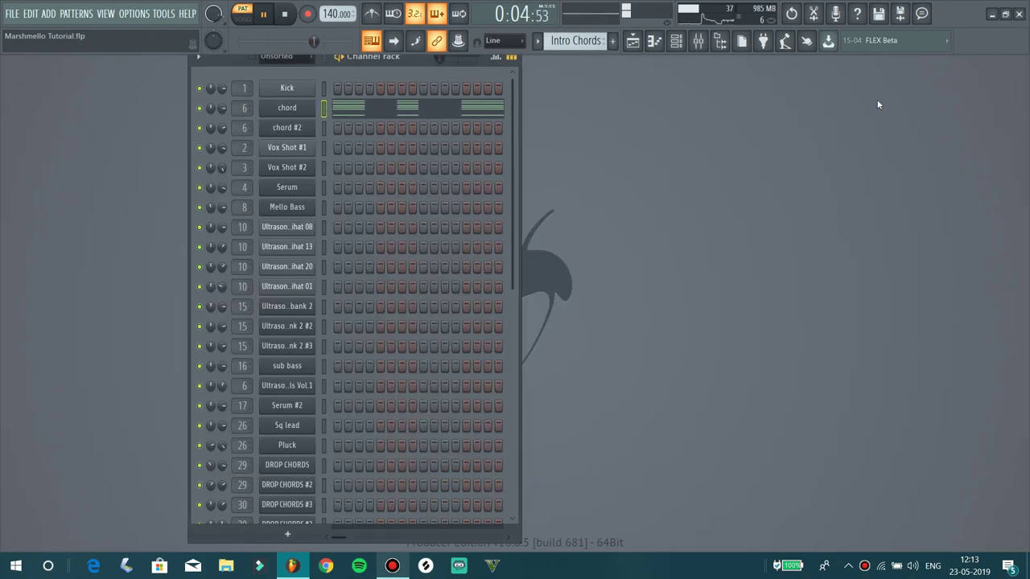
Play the Intro Chords #2 pattern and view the chord channel's full range of notes in the piano roll
click(540, 42)
click(564, 74)
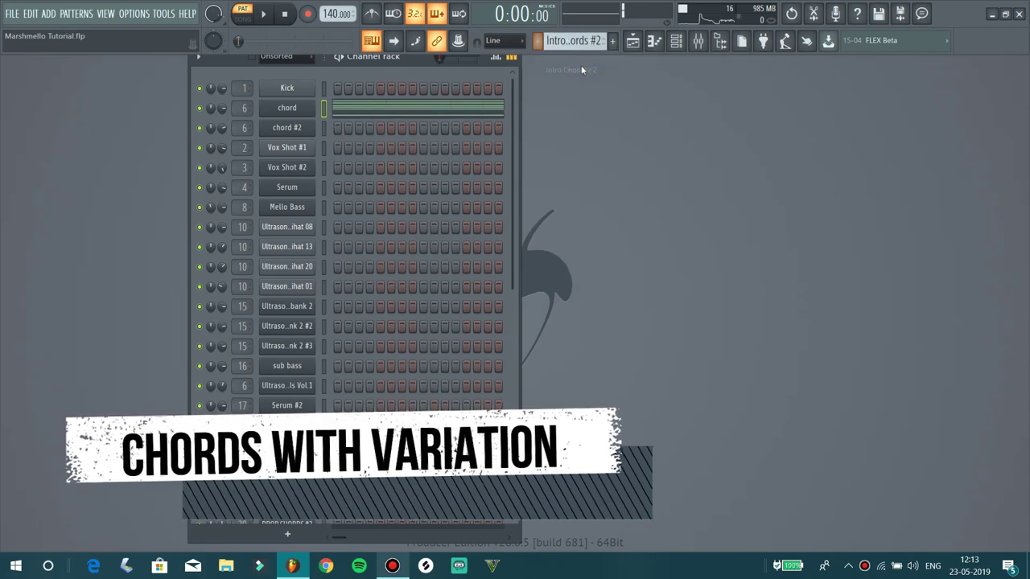
click(263, 14)
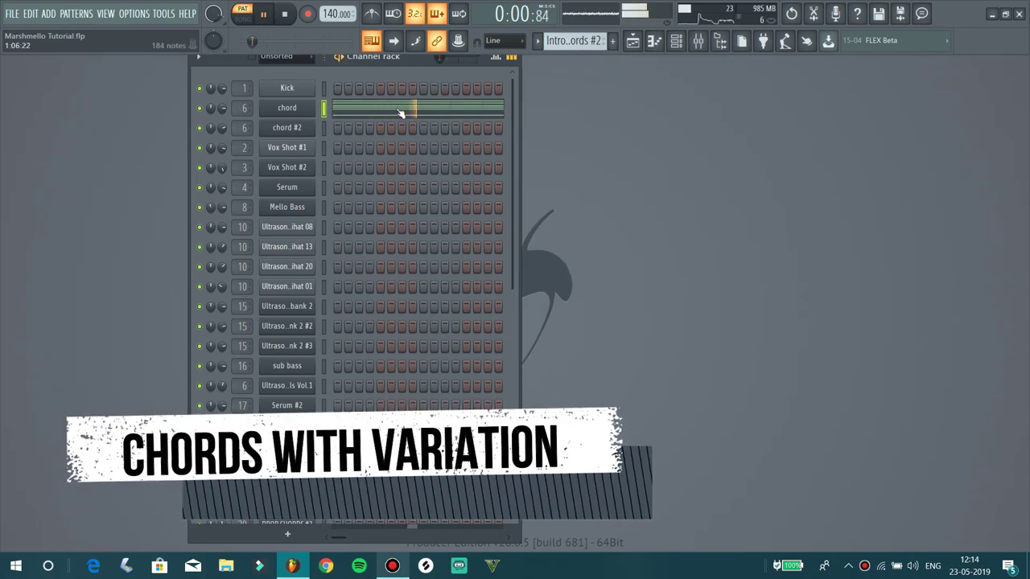
click(405, 107)
scroll(578, 133, up, 3)
scroll(577, 243, down, 2)
drag(542, 422, 535, 550)
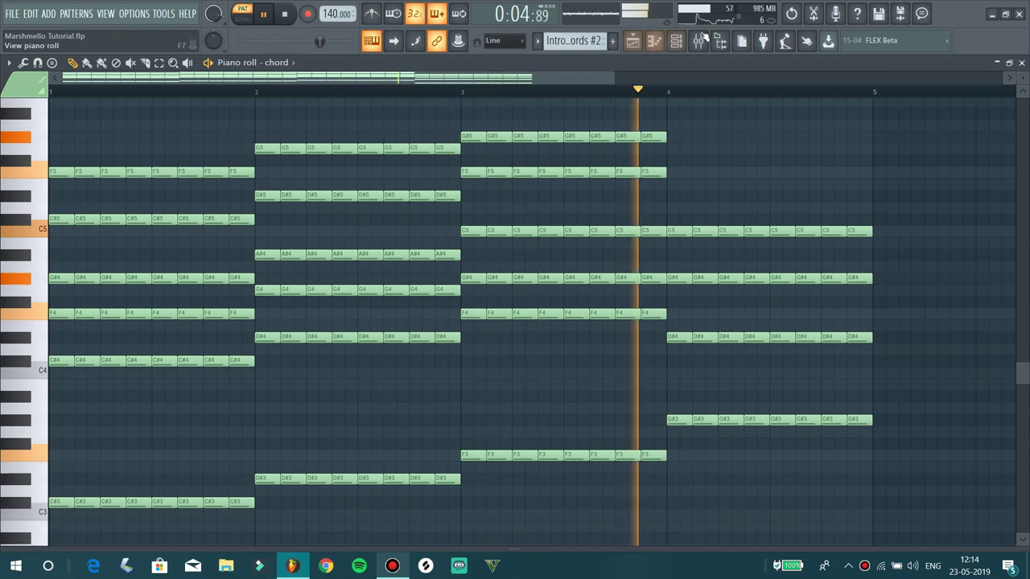
Check the chord track in the mixer during playback, stop playback, and close the mixer and piano roll
click(715, 42)
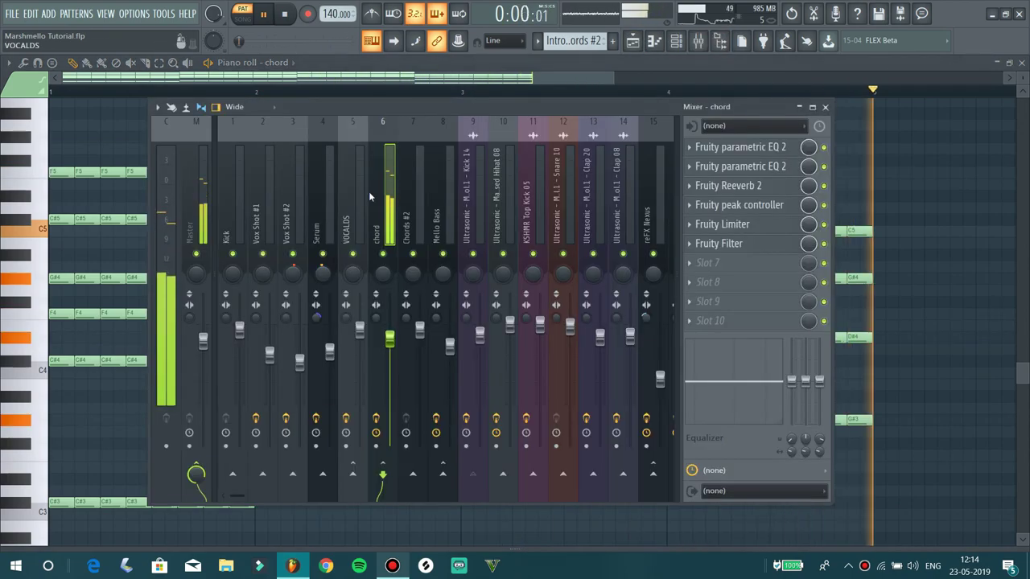
click(824, 106)
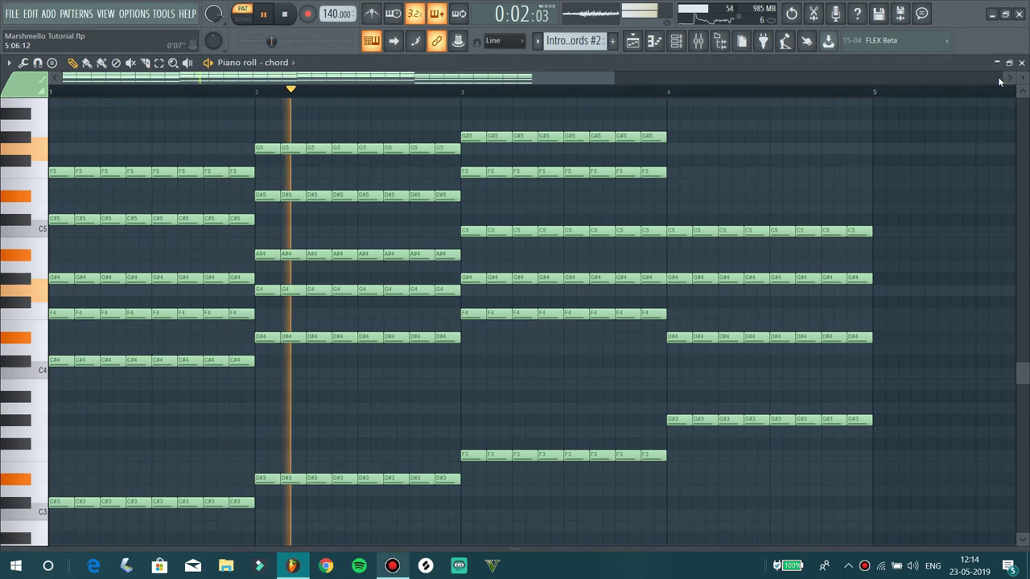
key(space)
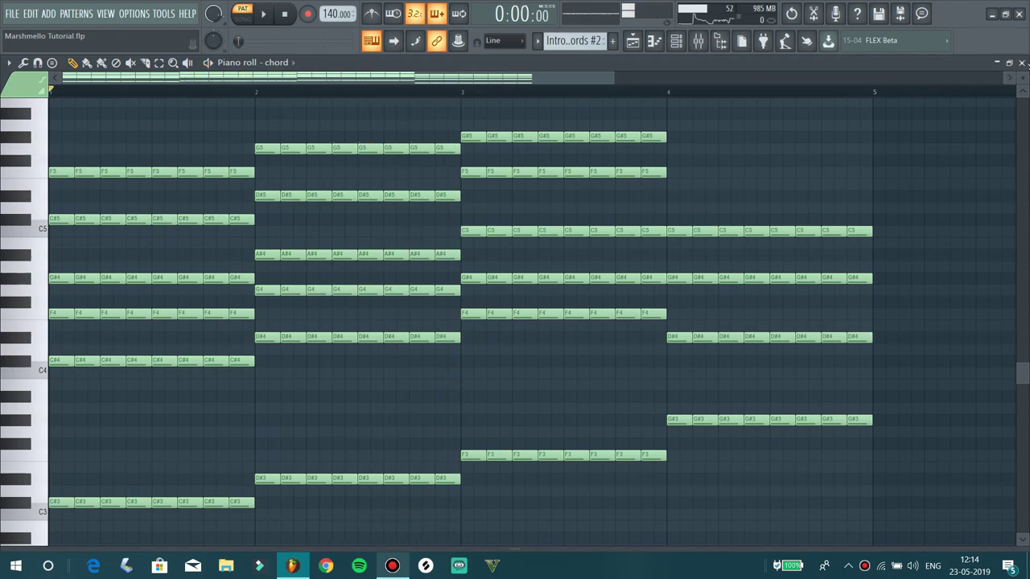
click(1021, 62)
Play the Vocal Chops pattern and examine the Vox Shot #1 melody in the piano roll
click(538, 41)
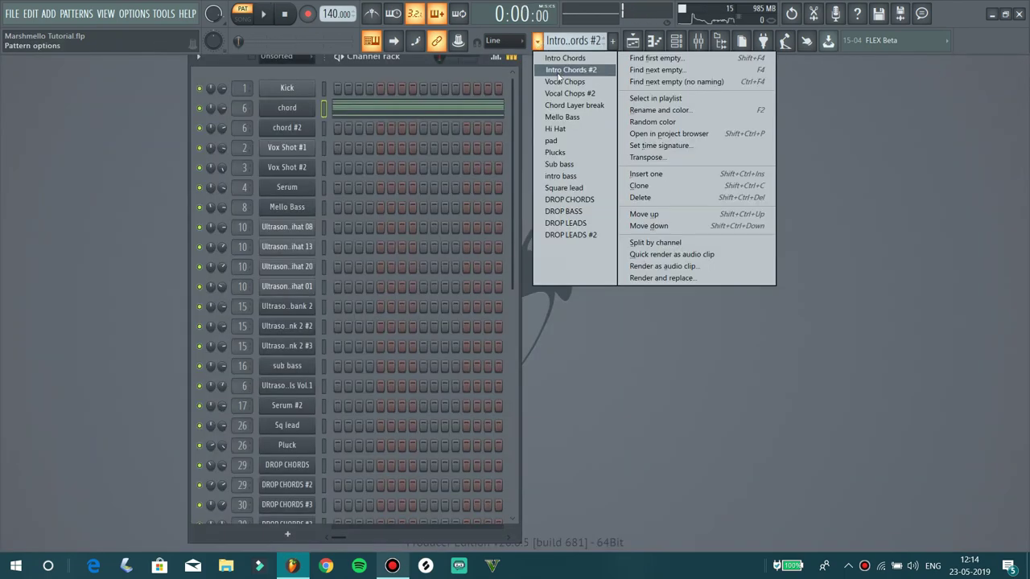
click(563, 81)
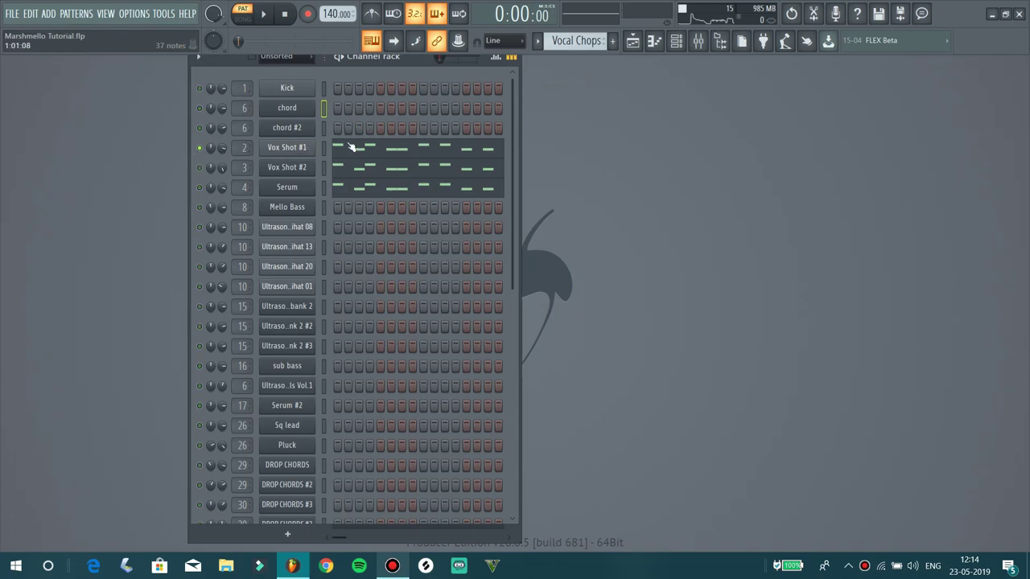
click(352, 147)
key(space)
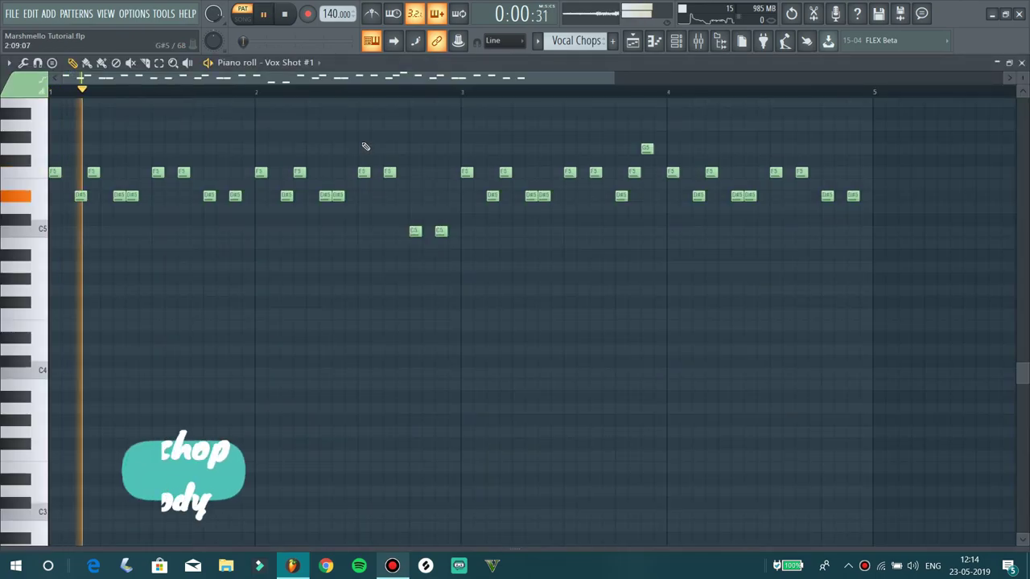
click(1023, 62)
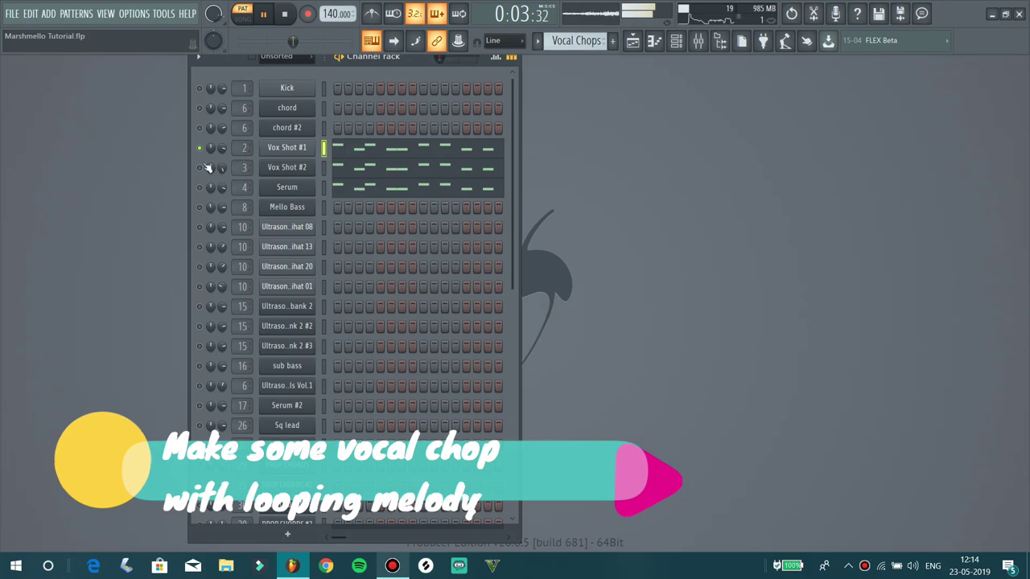
Inspect the Vox Shot #2 channel settings and the Serum vocal preset while the vocal chops play
click(291, 168)
click(449, 111)
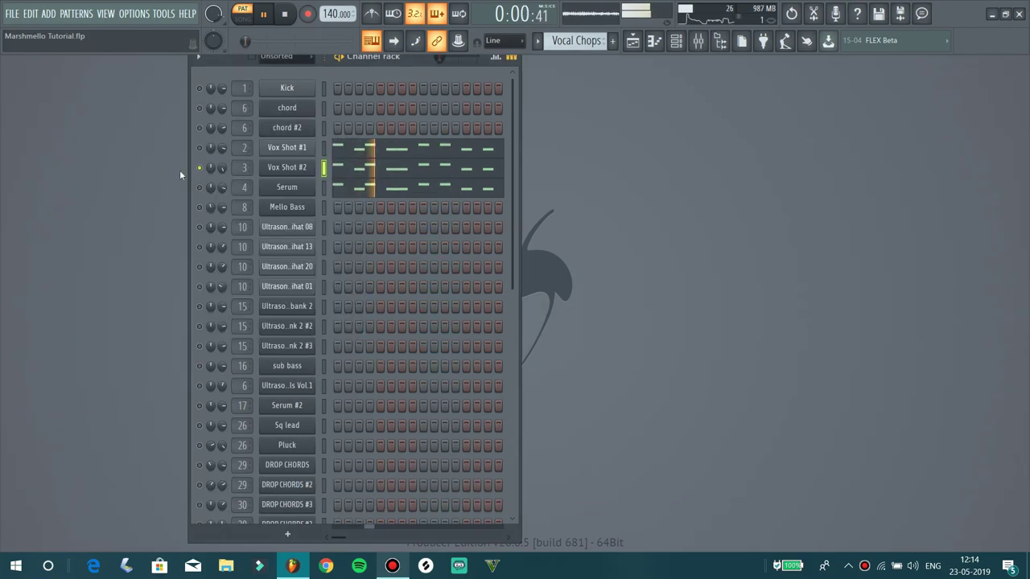
click(294, 187)
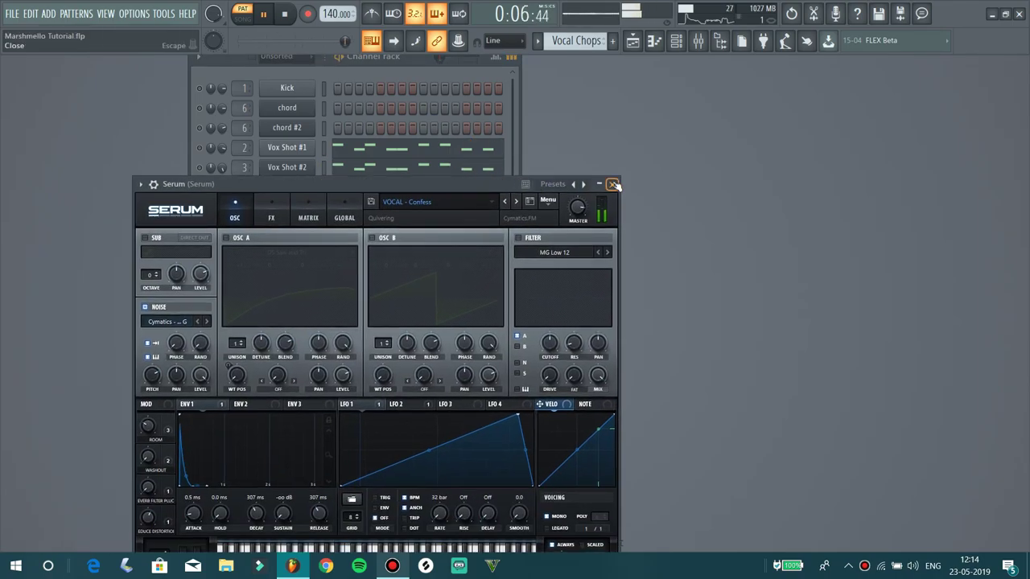
click(618, 186)
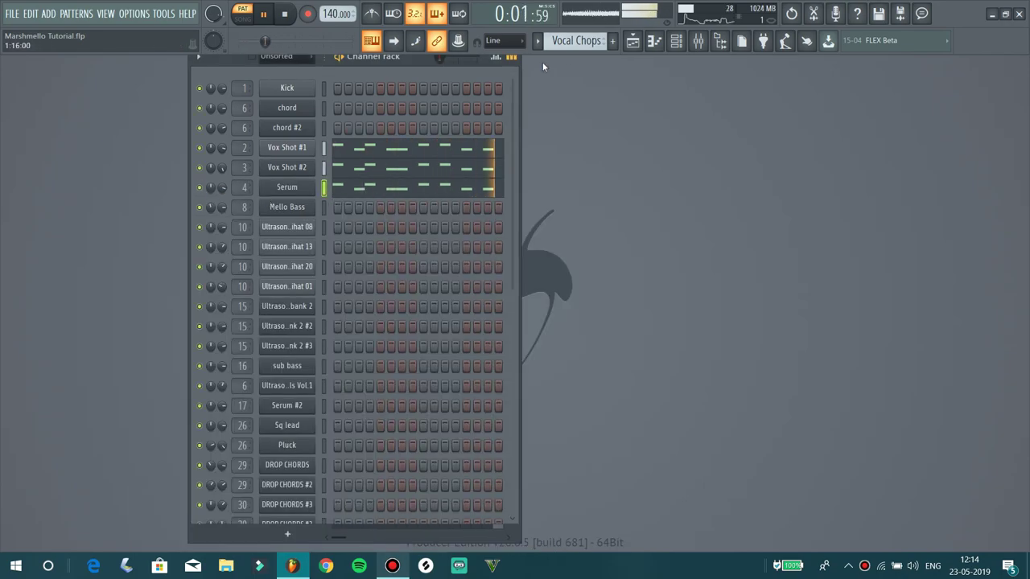
Examine the effects on the Vox Shot #1 and Vox Shot #2 mixer tracks, including the Fruity parametric EQ 2
click(698, 43)
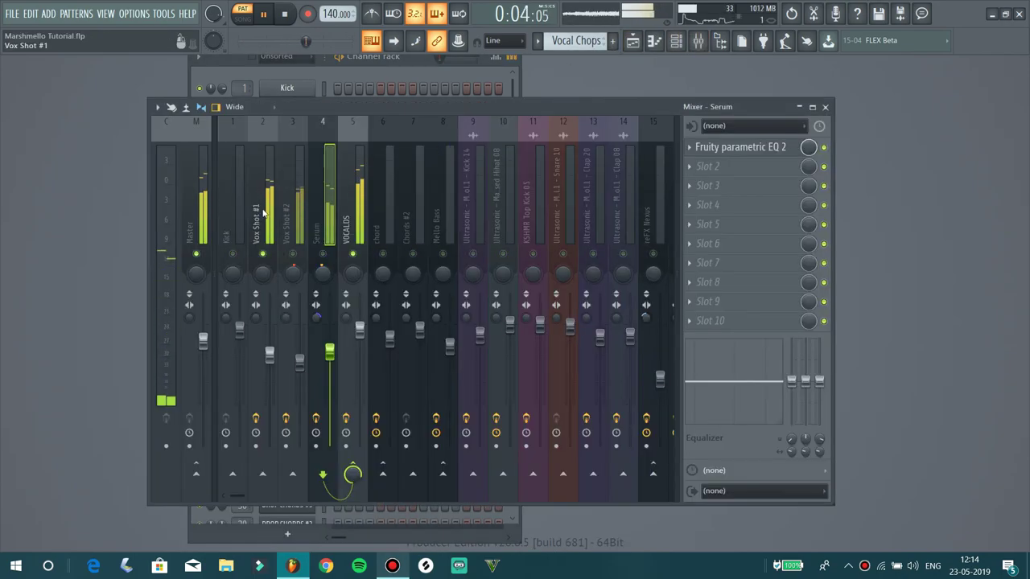
click(258, 234)
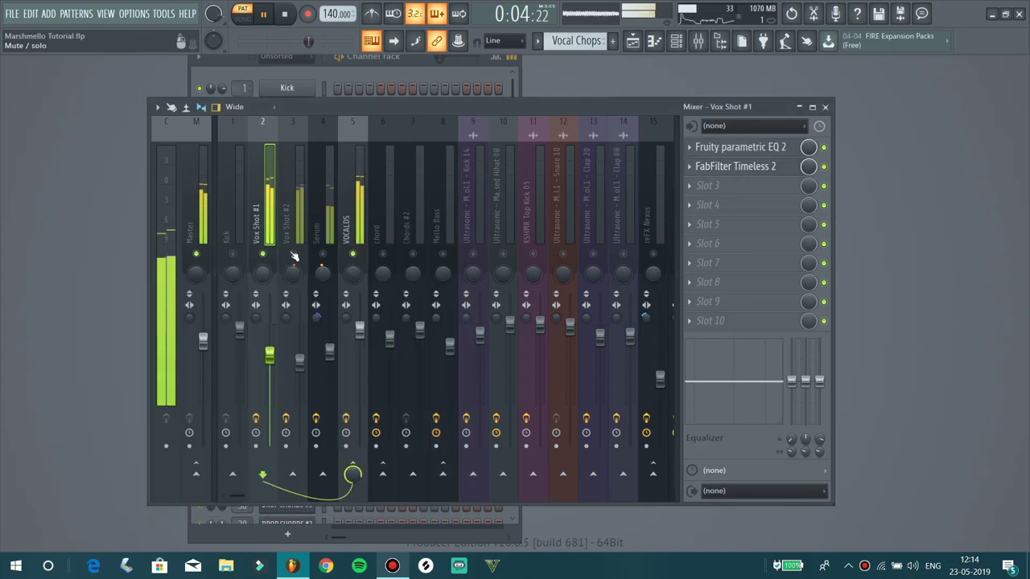
click(293, 234)
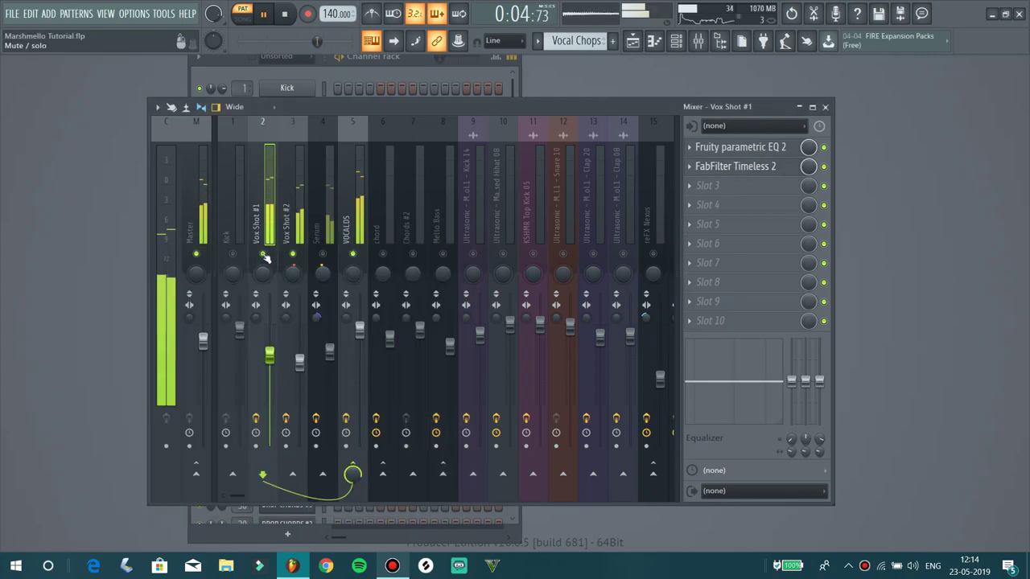
click(736, 146)
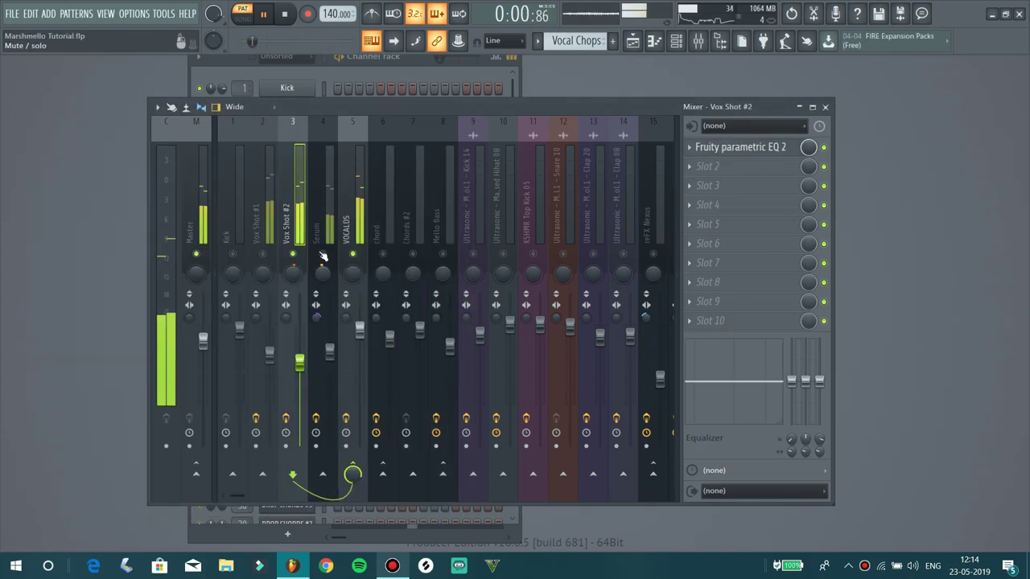
Solo the Serum mixer track and inspect its Fruity parametric EQ 2 settings
click(322, 255)
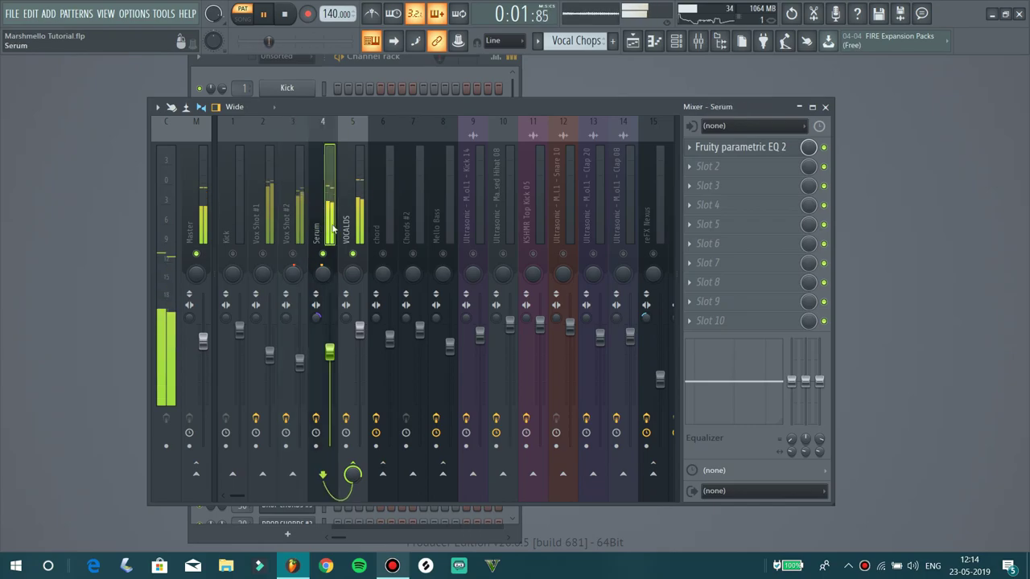
click(745, 148)
click(745, 148)
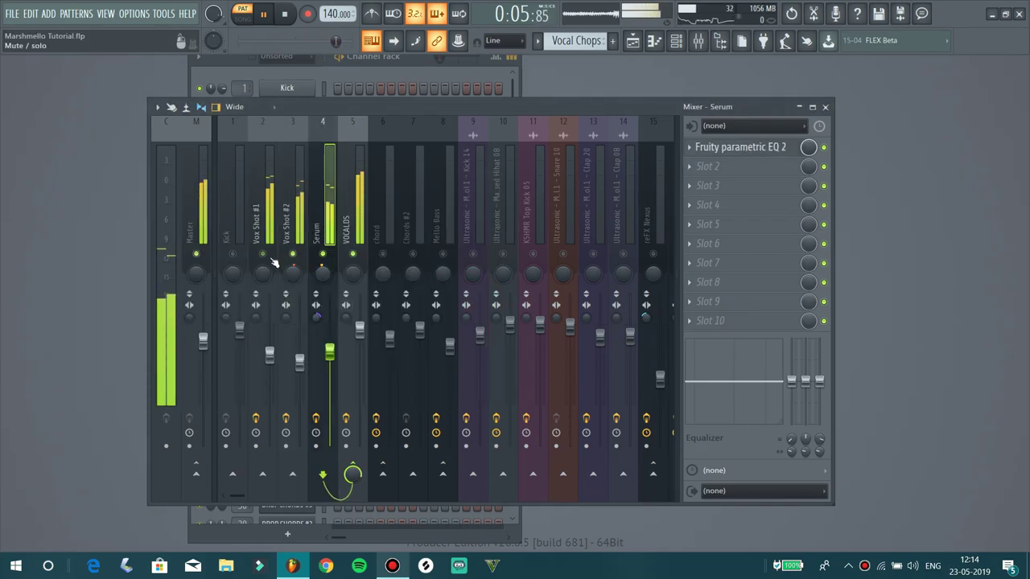
Review the EQ, Reeverb 2, peak controller, Delay 3 and Filter settings on the VOCALDS bus, and close the mixer
click(362, 218)
click(770, 146)
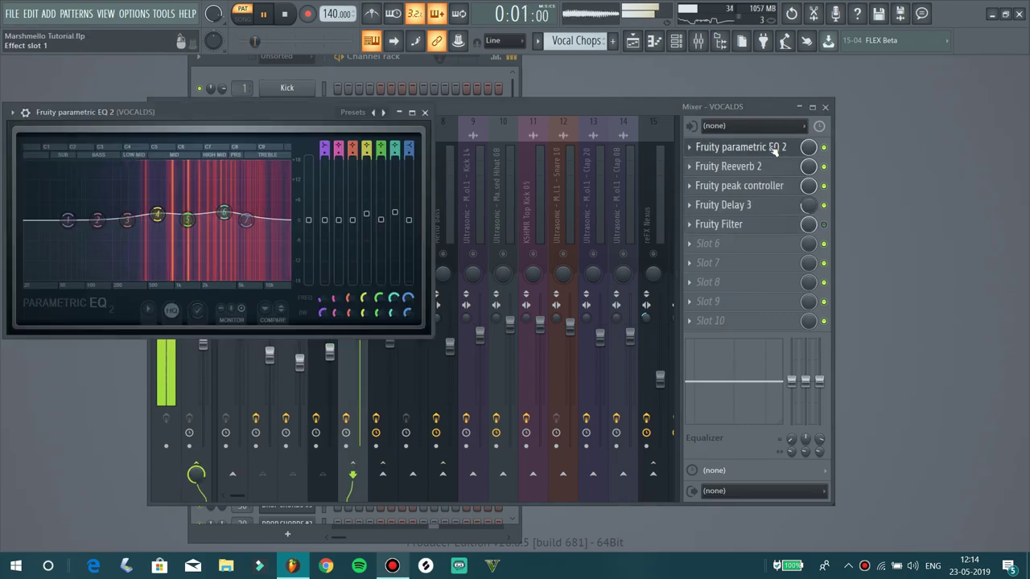
click(769, 165)
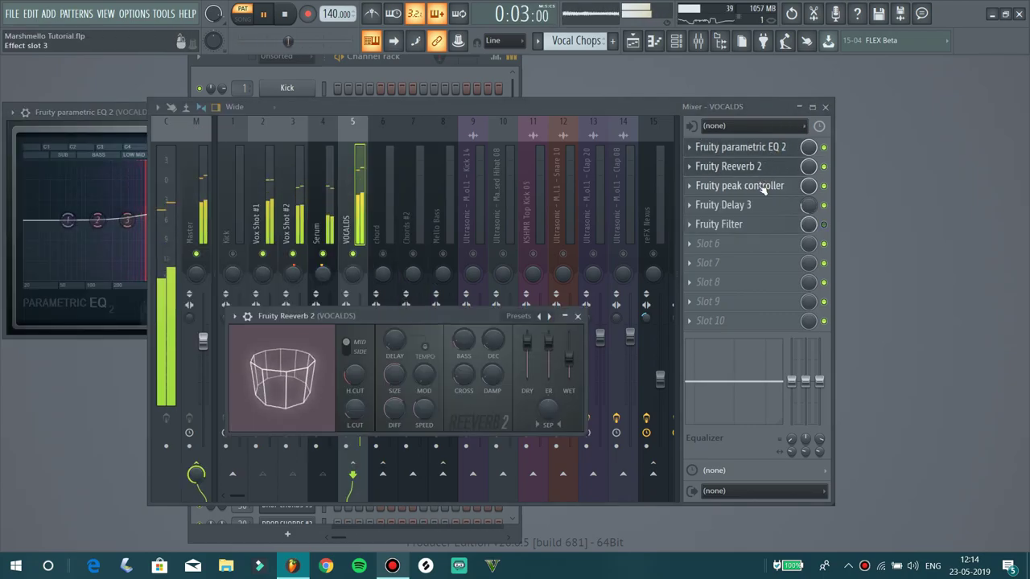
click(756, 186)
click(756, 206)
click(745, 226)
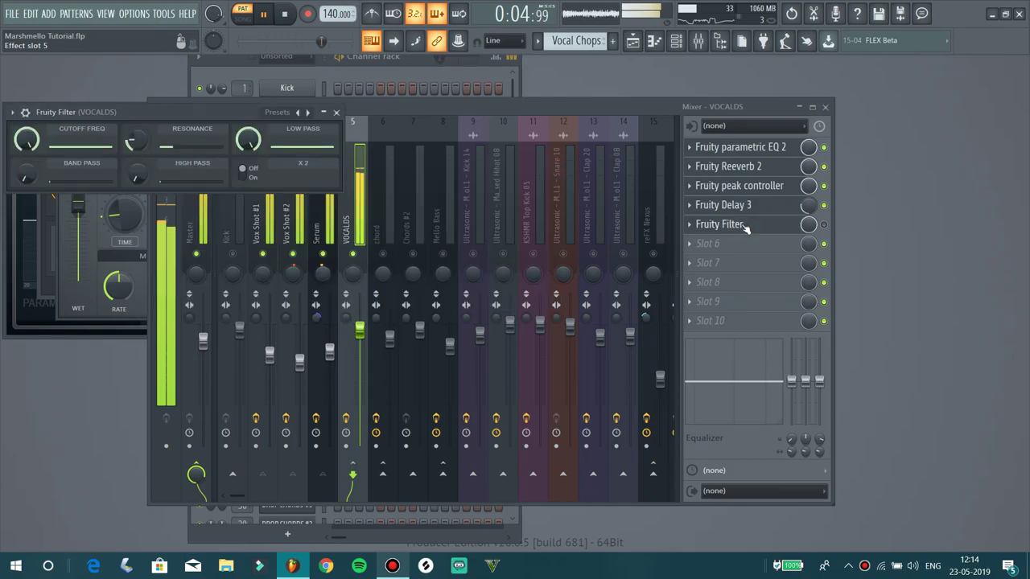
click(745, 227)
click(751, 207)
click(756, 189)
click(749, 147)
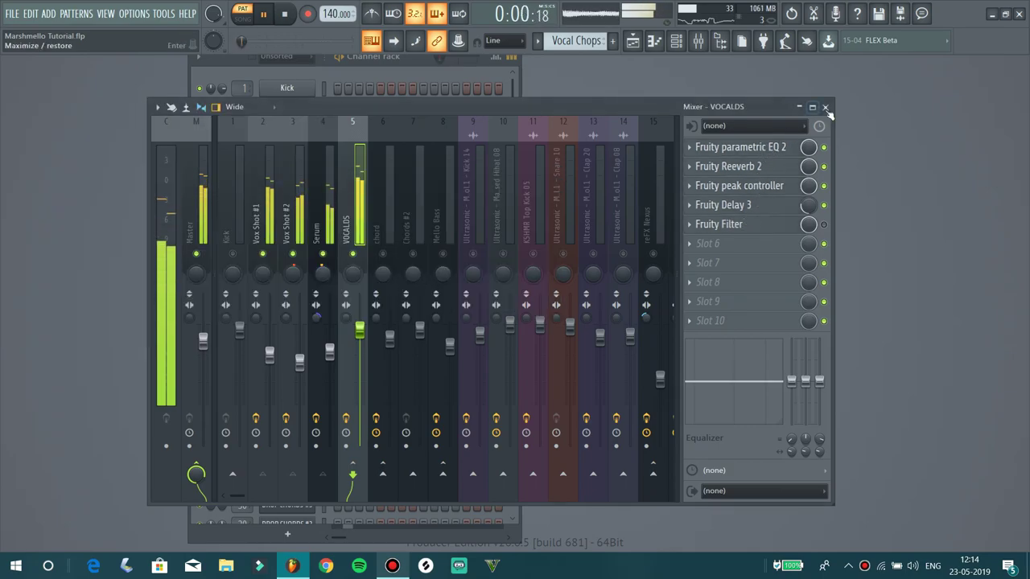
click(823, 107)
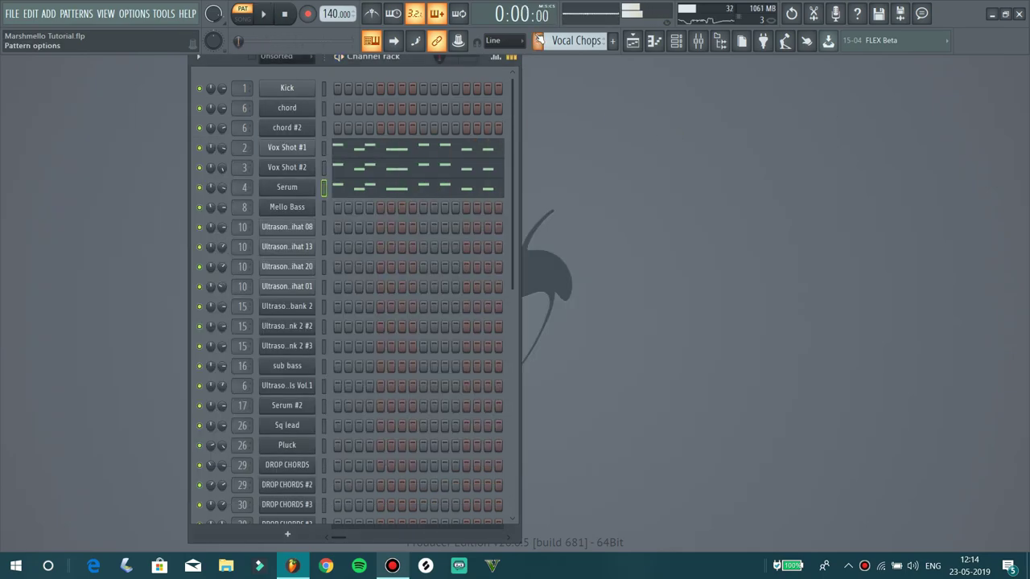
Play the Vocal Chops #2 pattern and examine the Vox Shot #1 melody variation in the piano roll
click(539, 40)
click(568, 96)
key(space)
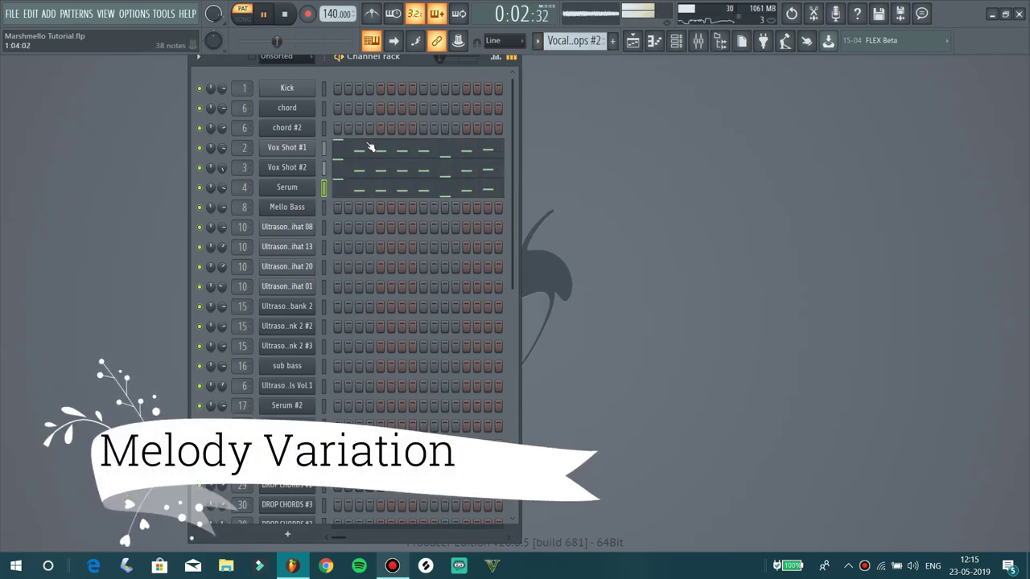
click(370, 147)
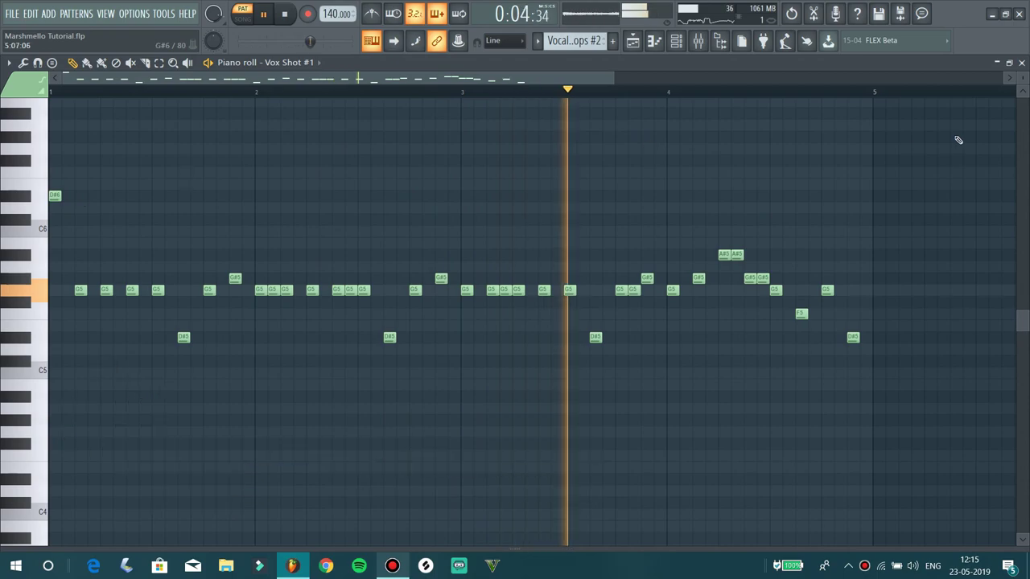
click(1021, 63)
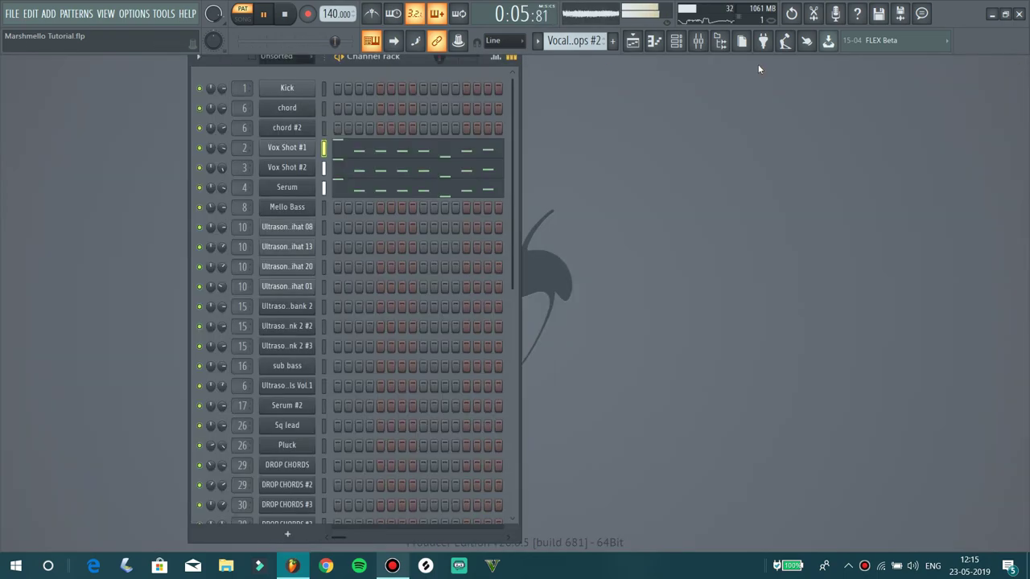
key(space)
Play the Chord Layer break pattern and examine the chord #2 notes in the piano roll
click(540, 40)
click(576, 104)
key(space)
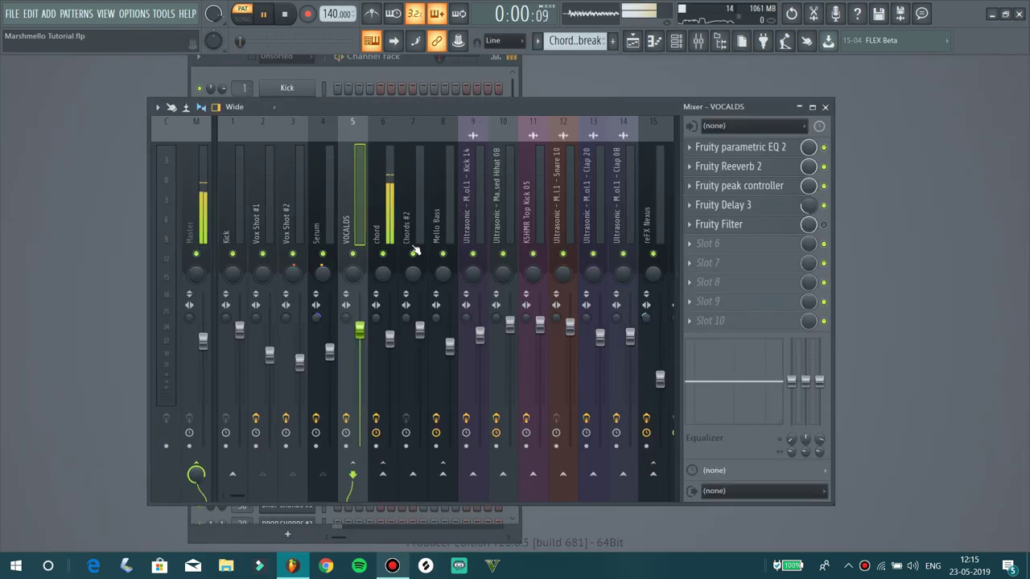
click(825, 106)
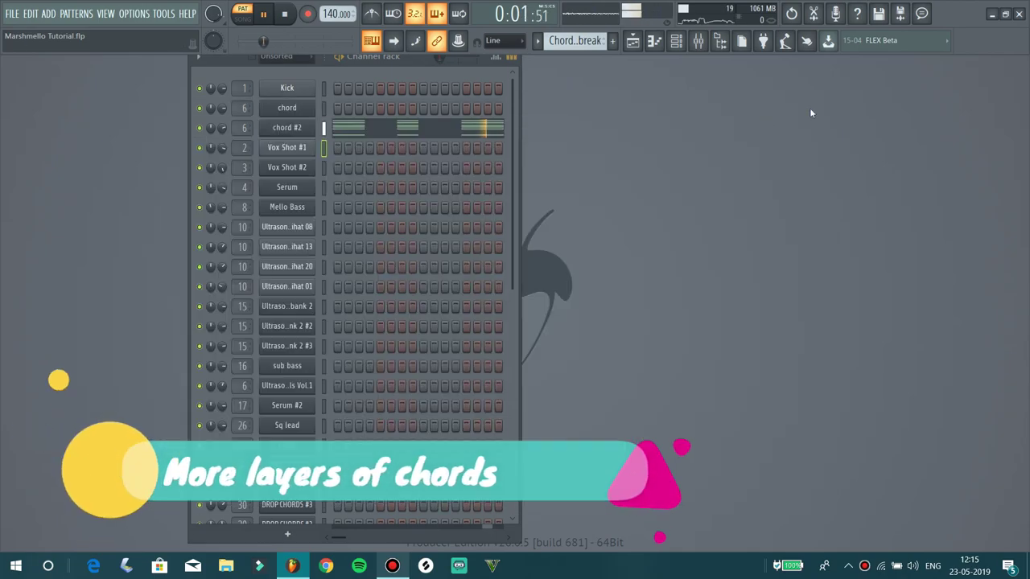
click(353, 130)
scroll(357, 136, down, 3)
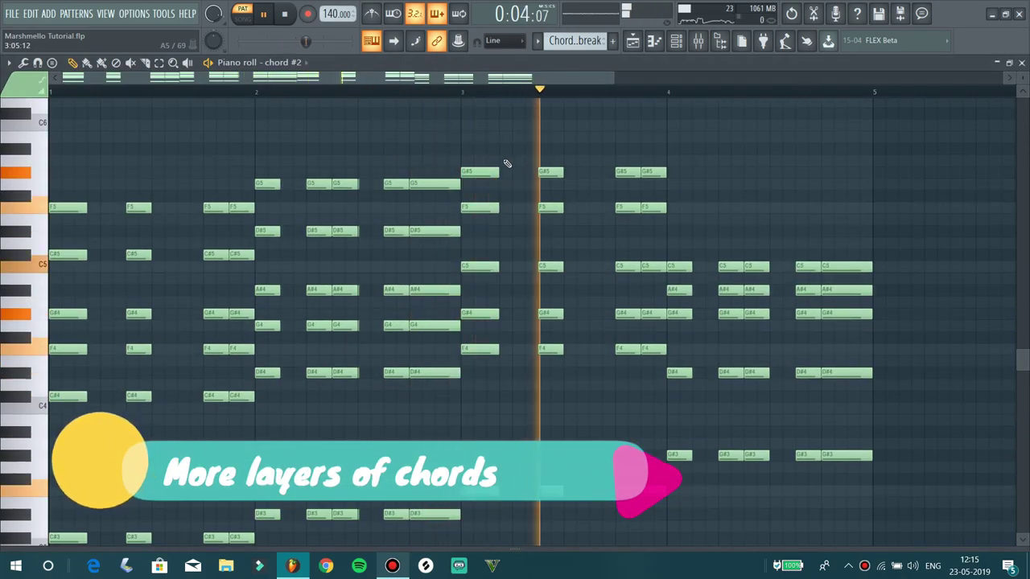
key(space)
scroll(609, 86, up, 2)
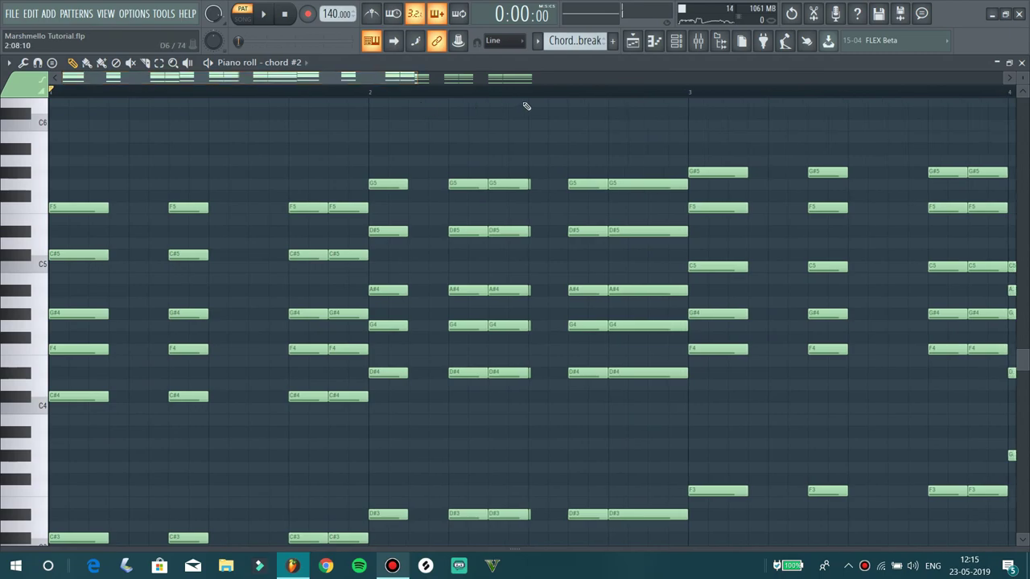
Play the Mello Bass pattern and view its complete note sequence across four bars in the piano roll
click(497, 95)
key(space)
key(space)
key(space)
key(space)
key(space)
key(space)
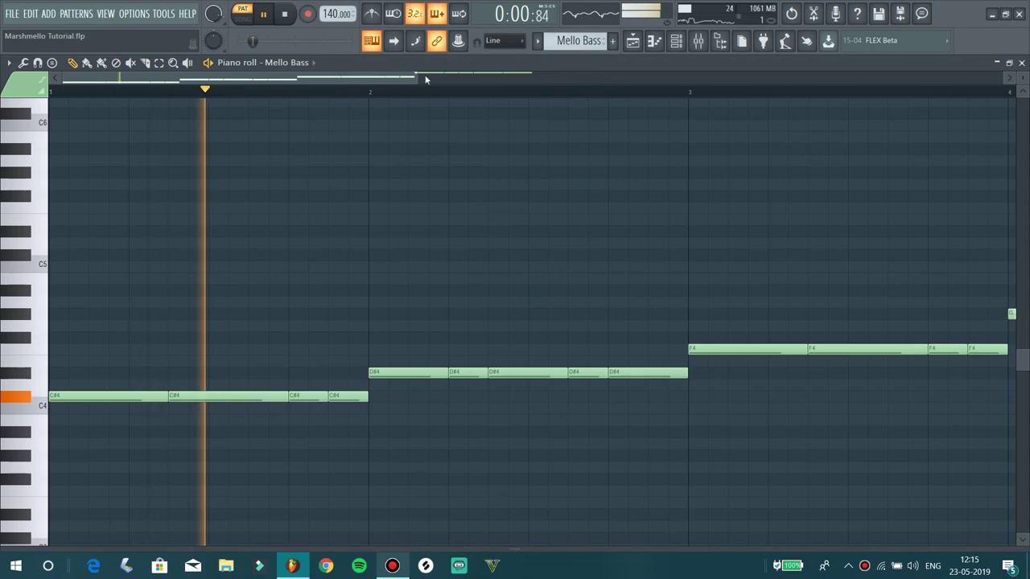
drag(423, 76, 740, 71)
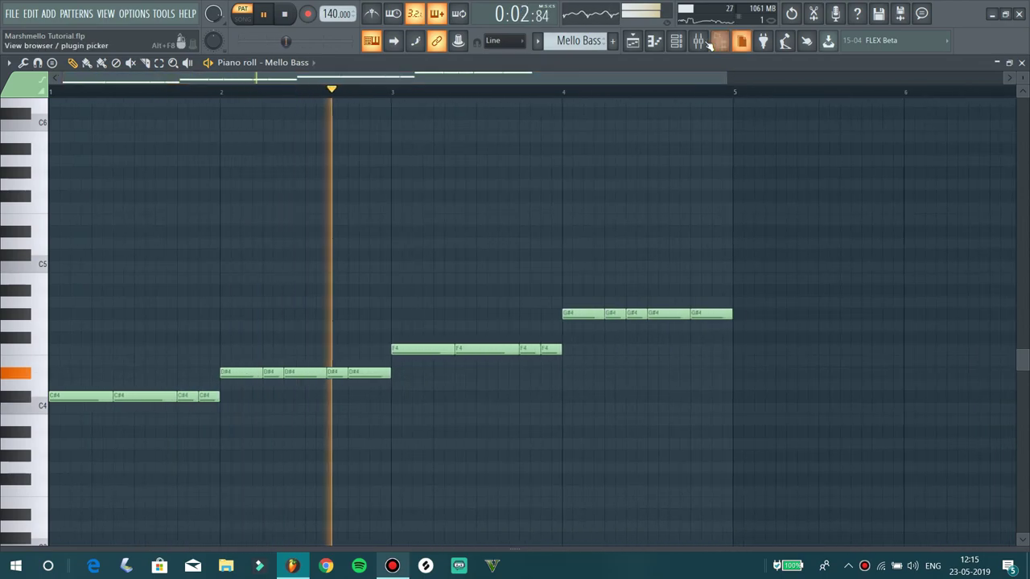
Review the Fruity parametric EQ 2, Sausage Fattener and OTT settings on the Mello Bass mixer track
click(698, 41)
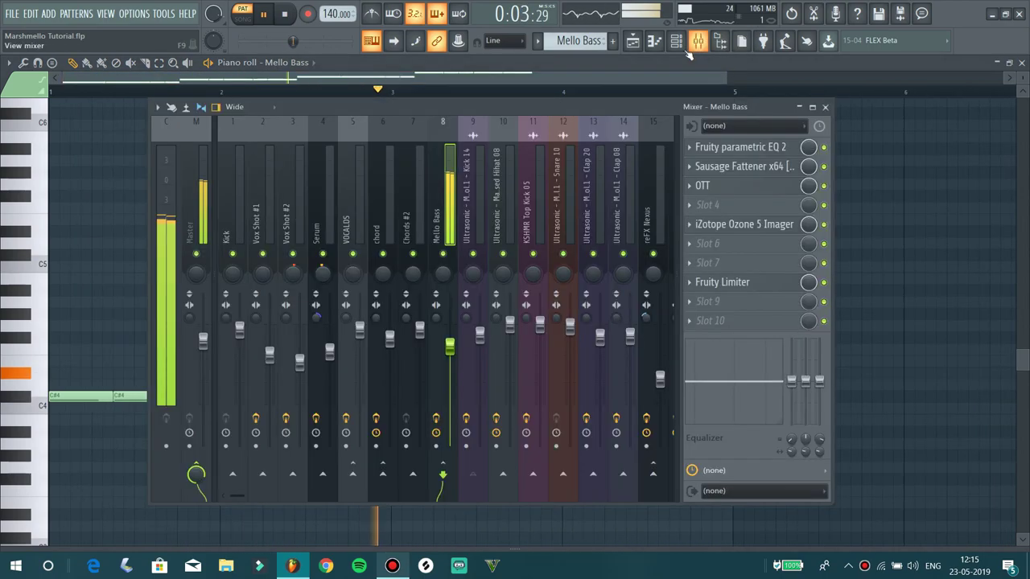
click(764, 150)
click(766, 151)
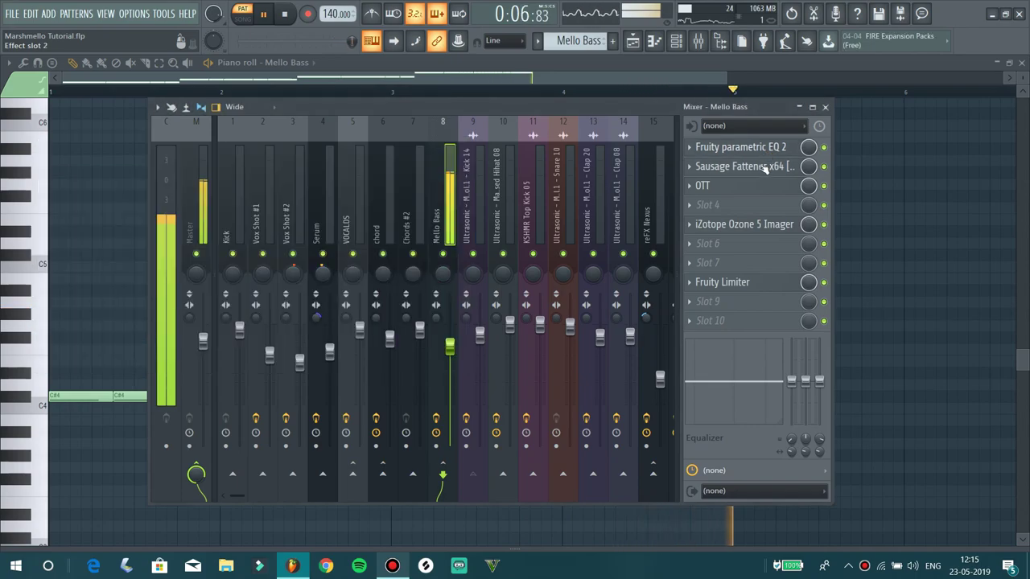
click(763, 167)
click(764, 169)
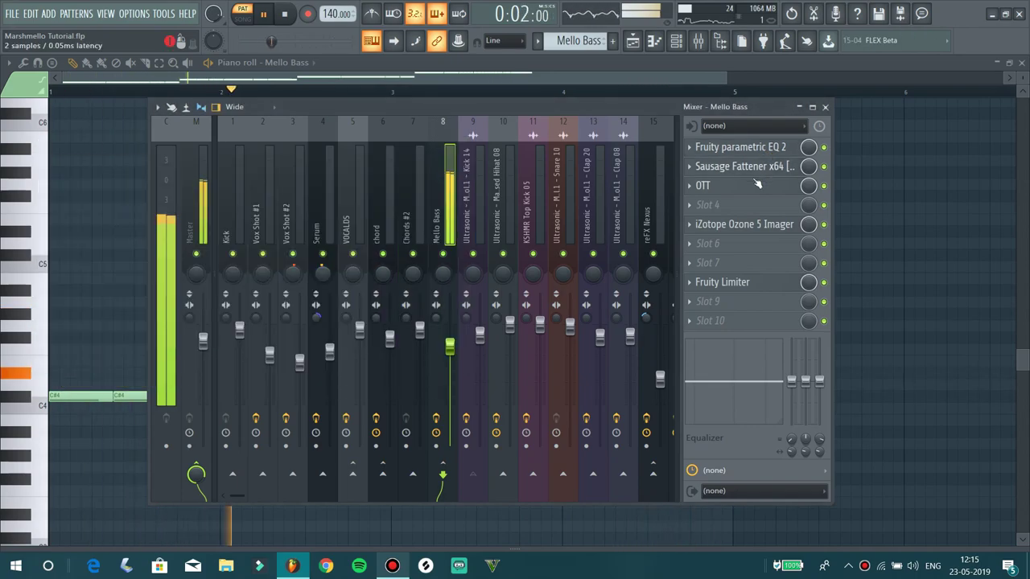
click(756, 185)
click(756, 186)
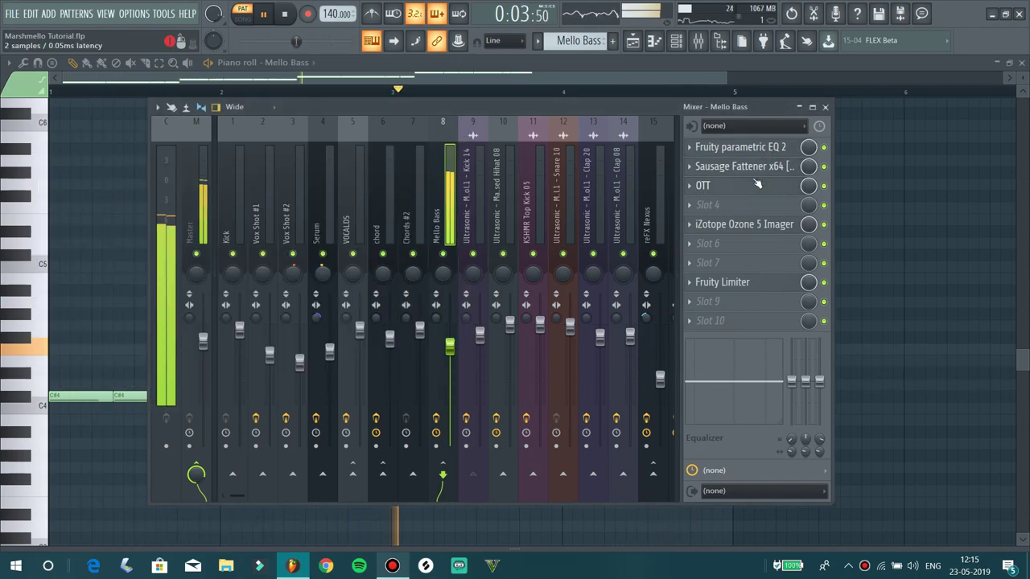
Review the iZotope Ozone 5 Imager and Fruity Limiter on the Mello Bass track, and close the mixer and piano roll
click(728, 225)
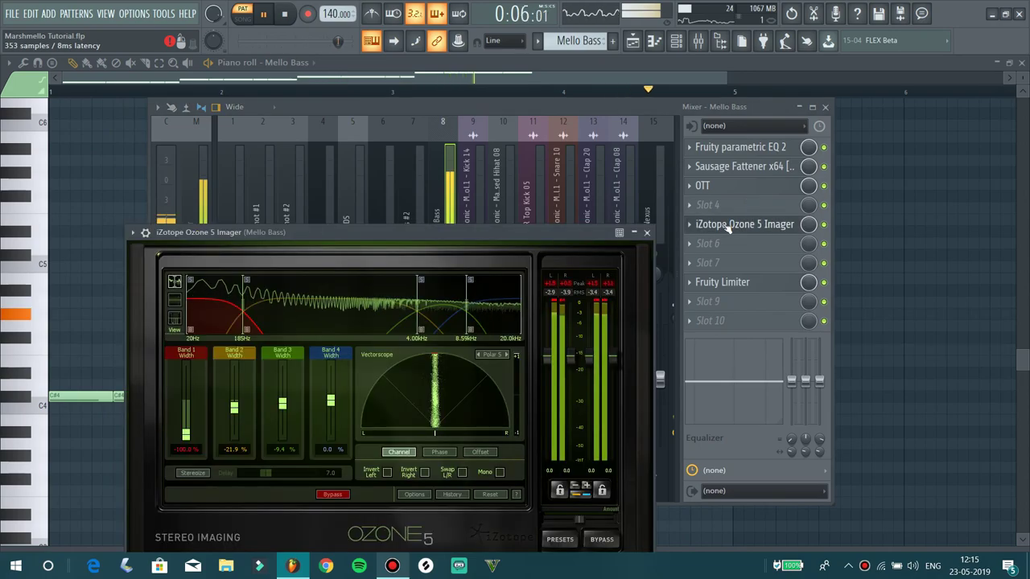
click(728, 226)
click(733, 285)
click(734, 285)
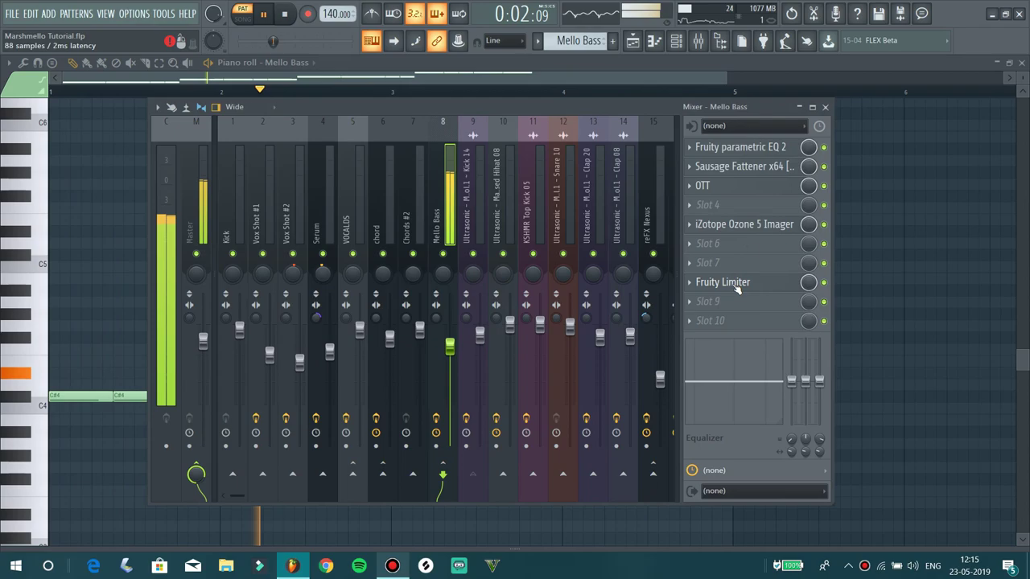
click(825, 107)
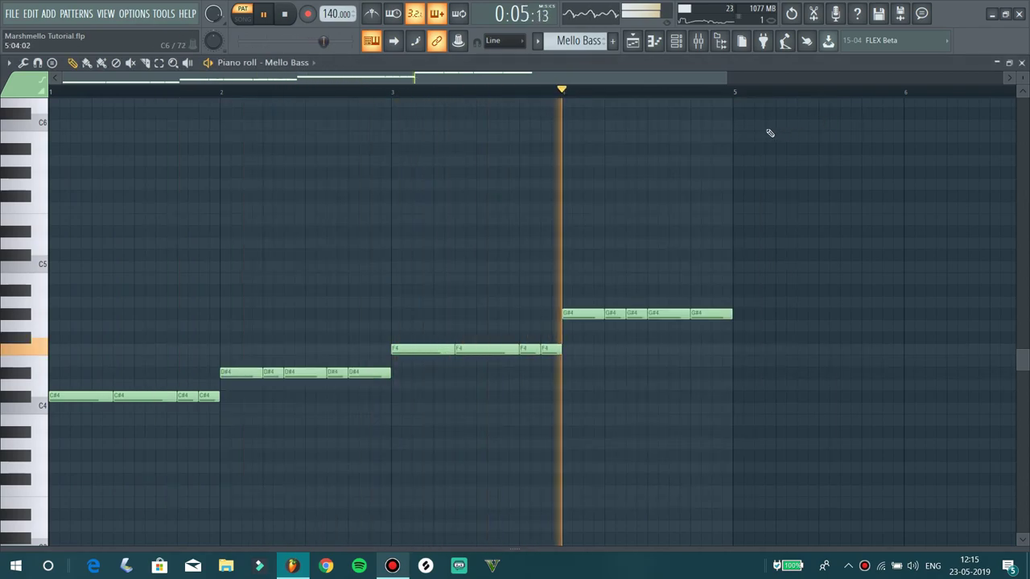
key(space)
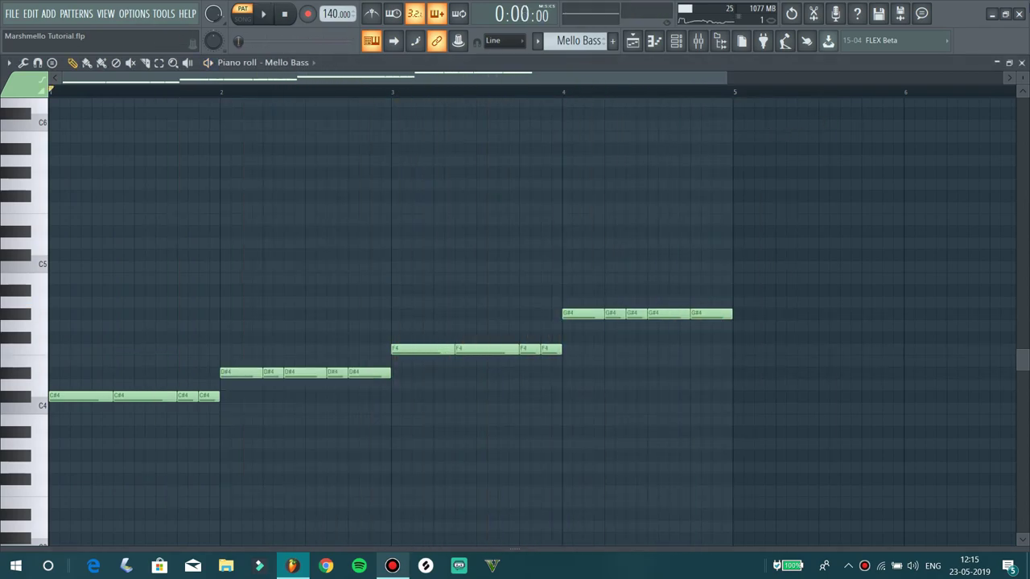
click(1021, 62)
Play the Hi Hat pattern and solo its hi-hat 08 channel to hear the layers separately
click(538, 40)
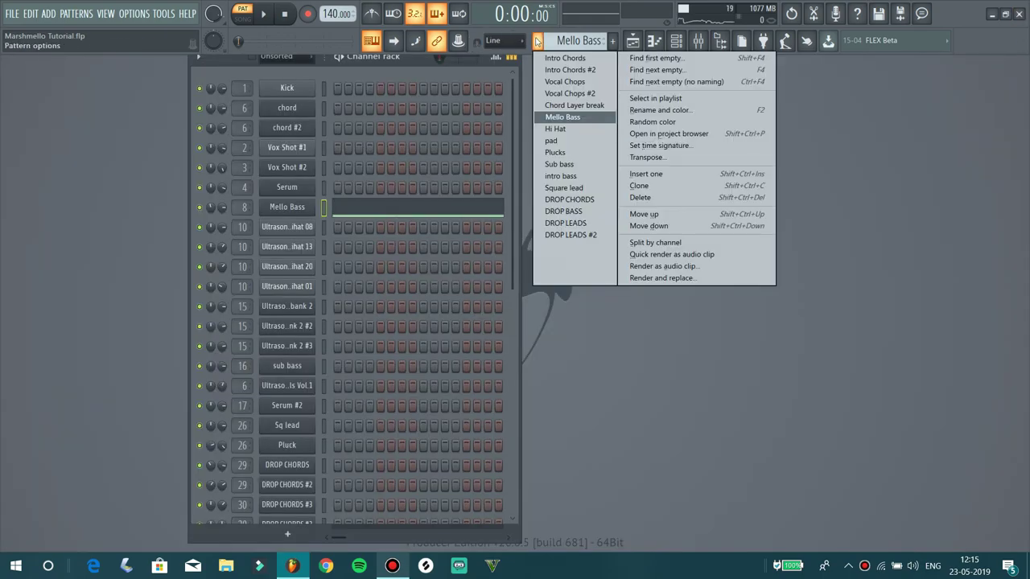
click(562, 127)
key(space)
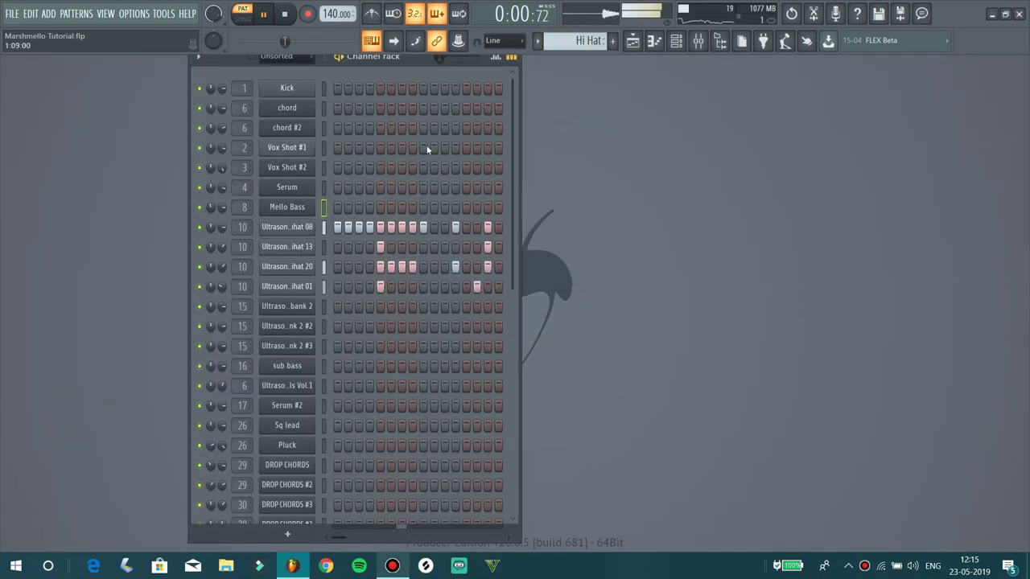
right_click(200, 228)
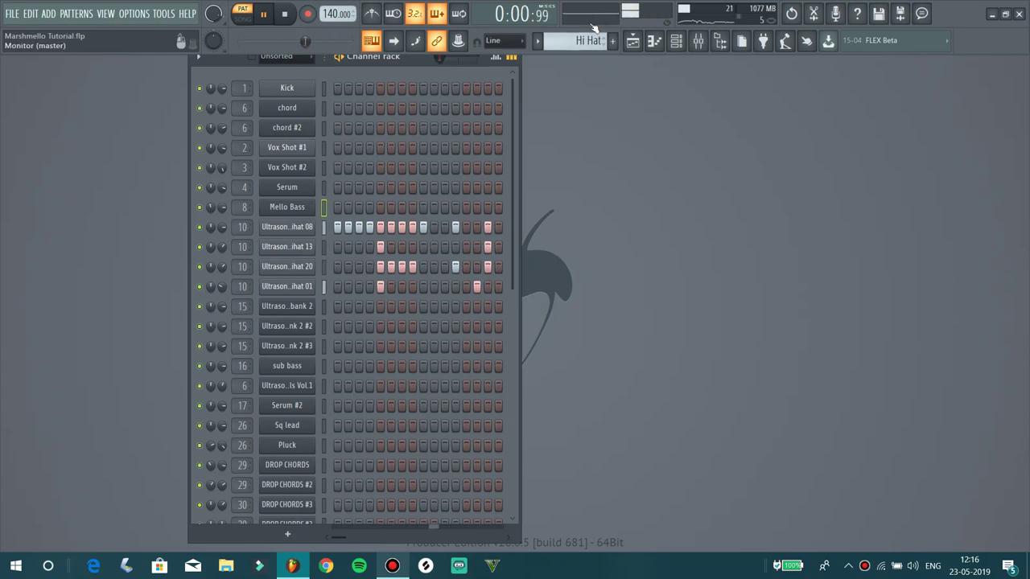
Play the pad pattern with its layers soloed and examine the Ultrasonic bank 2 and bank 2 #2 notes in the piano roll
click(531, 46)
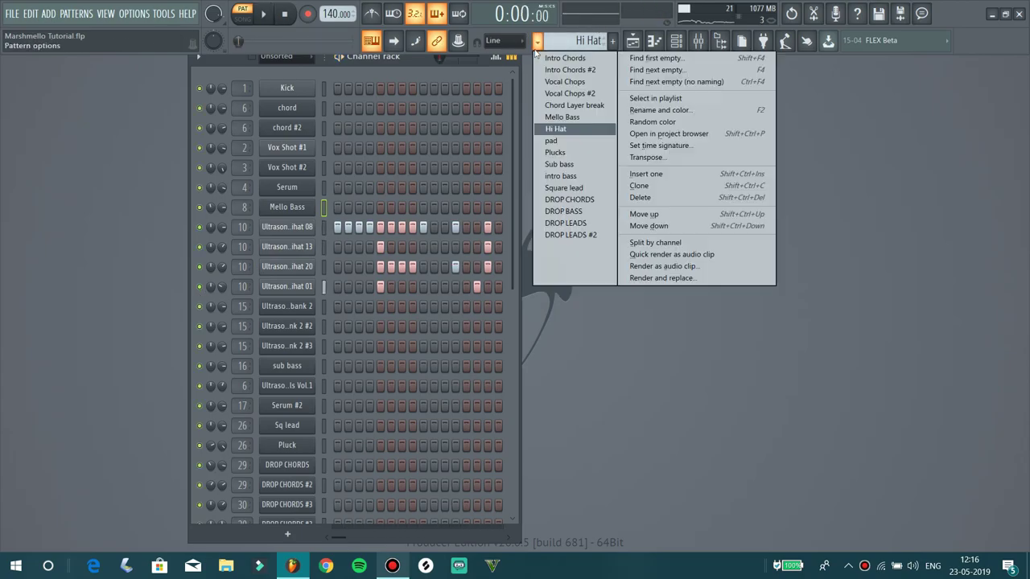
click(540, 147)
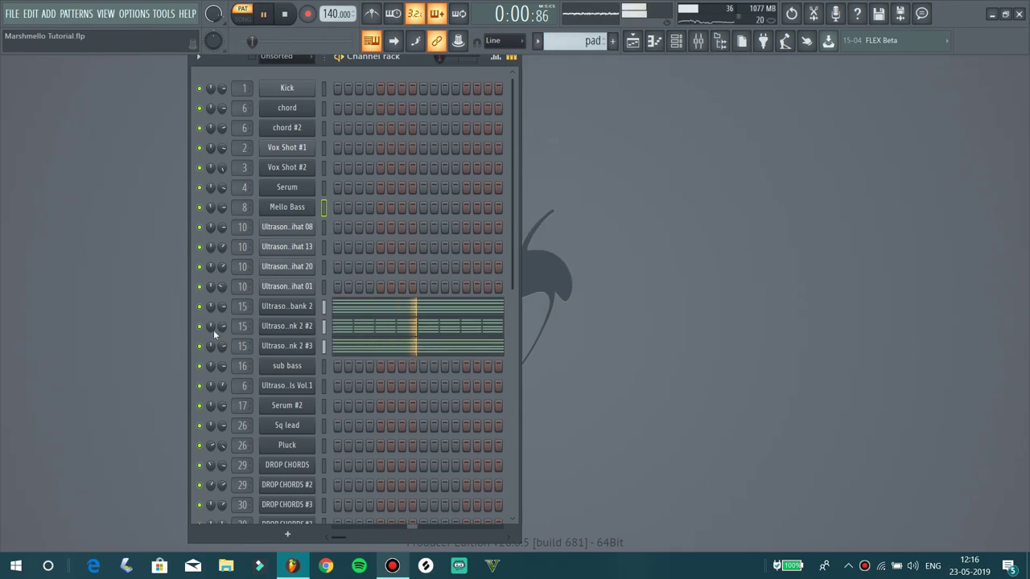
right_click(199, 308)
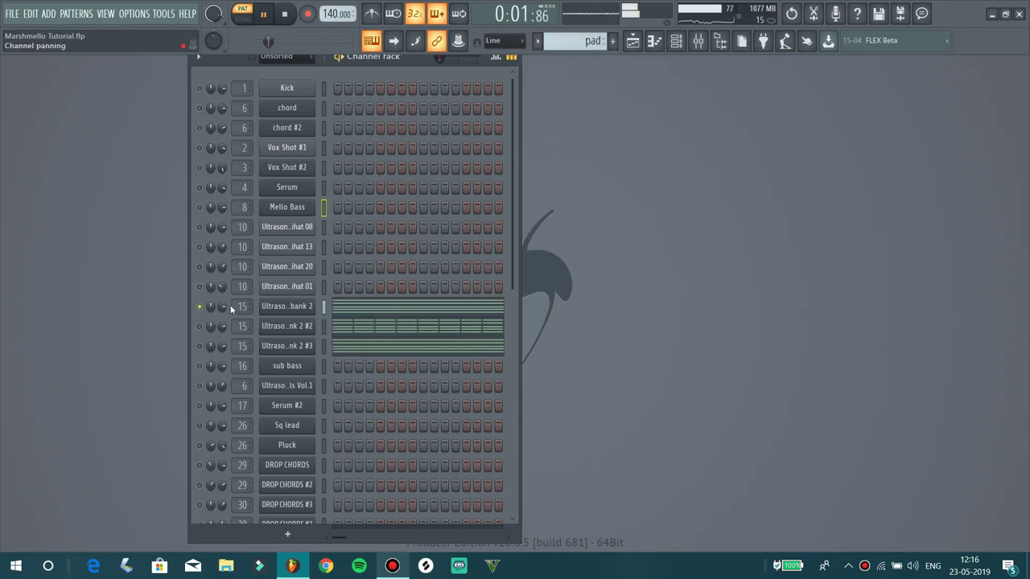
click(377, 315)
click(1022, 65)
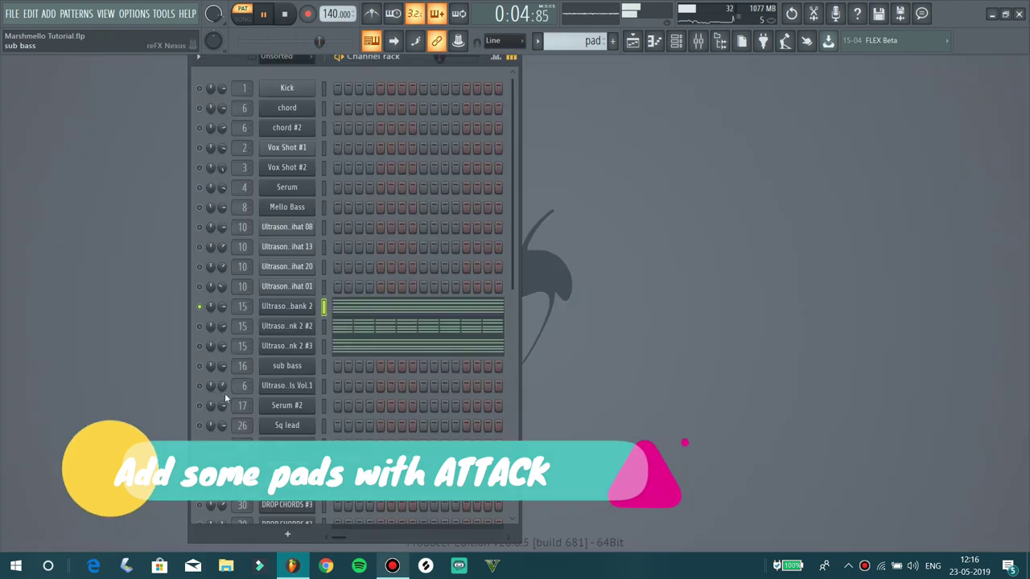
click(433, 330)
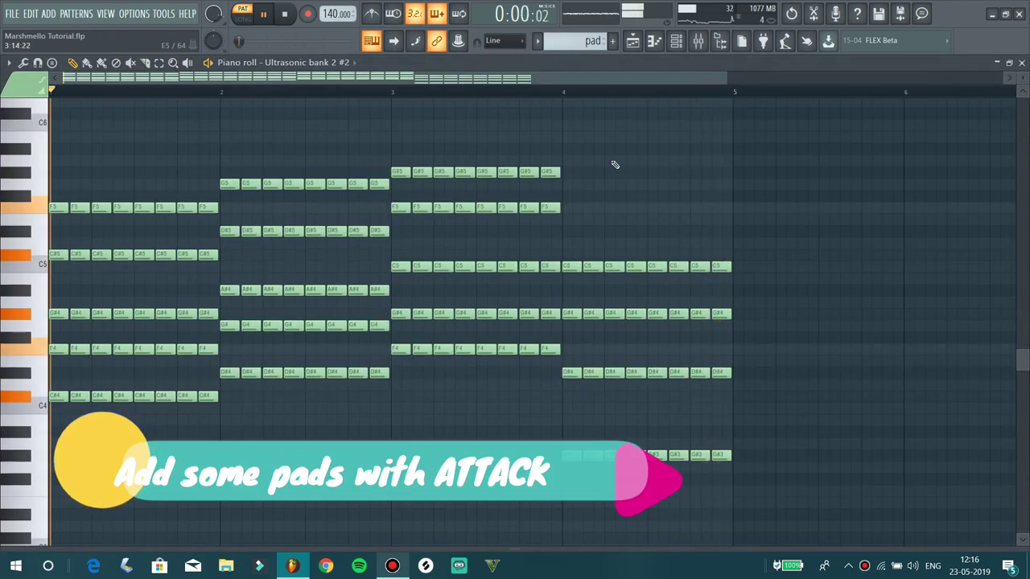
click(1022, 64)
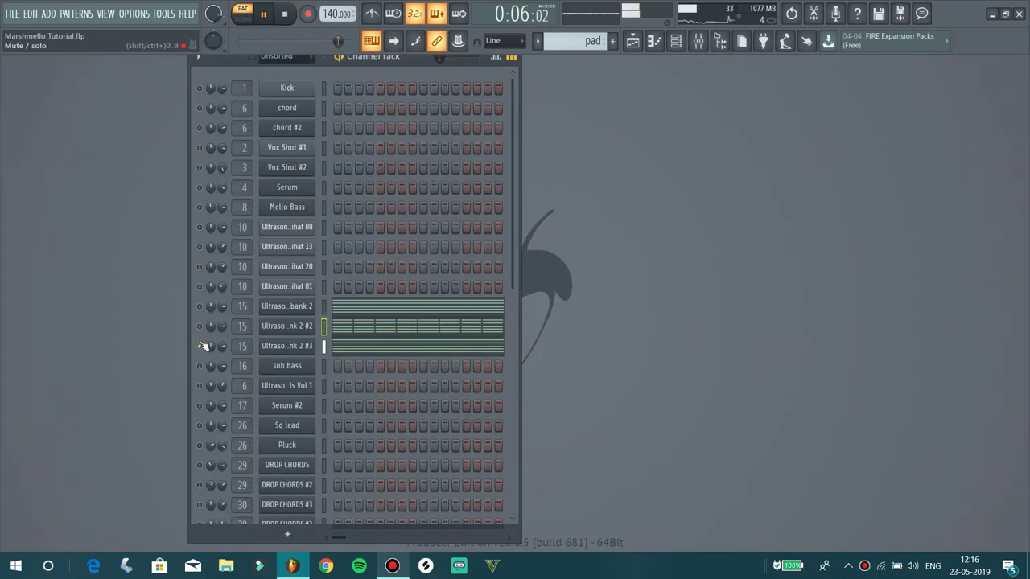
Stop the pad pattern and play the Plucks pattern
click(540, 41)
click(541, 41)
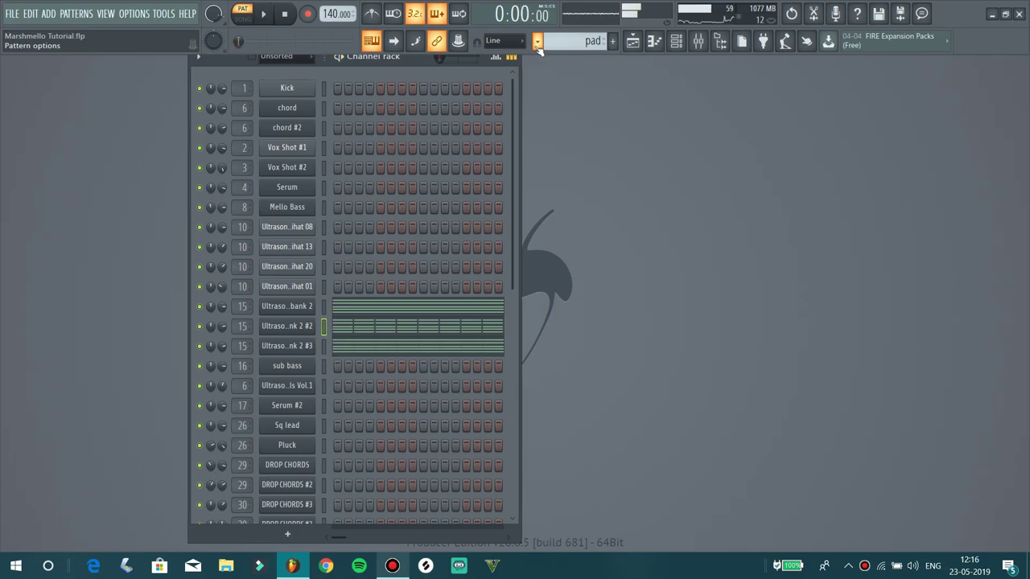
click(538, 43)
click(544, 155)
key(space)
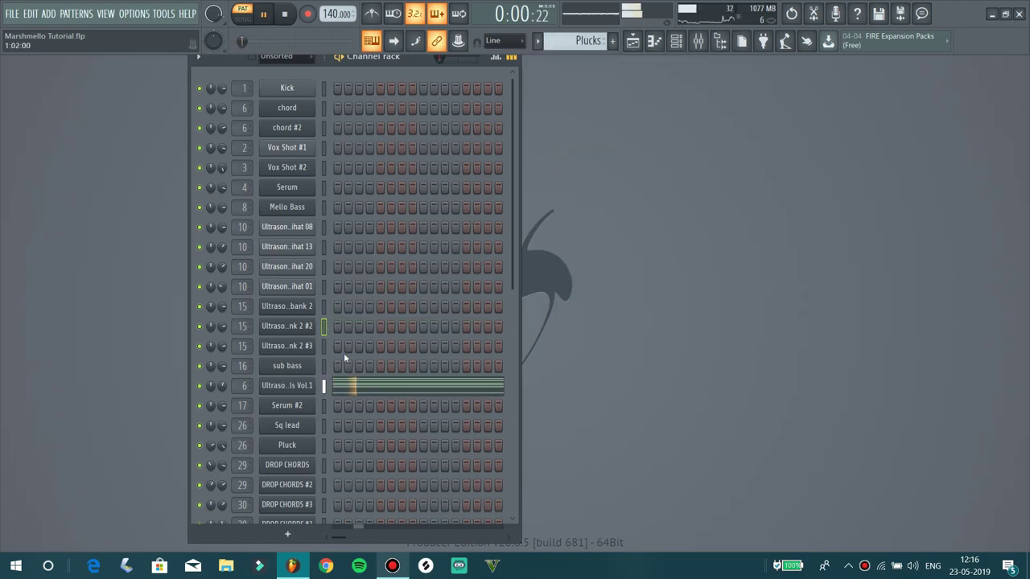
Review the effects chain and first Fruity parametric EQ 2 on the chord mixer track, and stop the Plucks playback
key(F9)
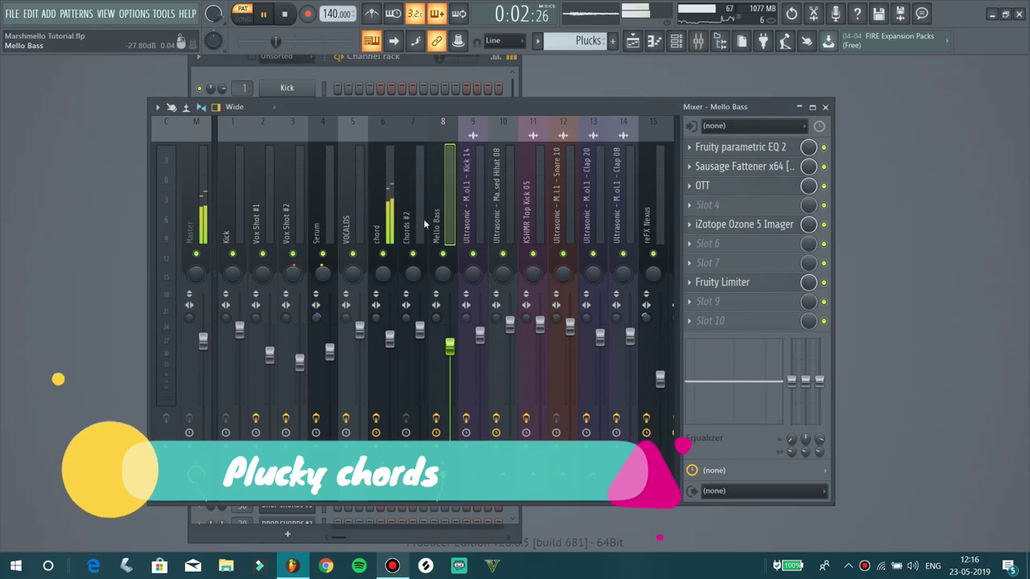
click(377, 212)
click(772, 150)
click(774, 155)
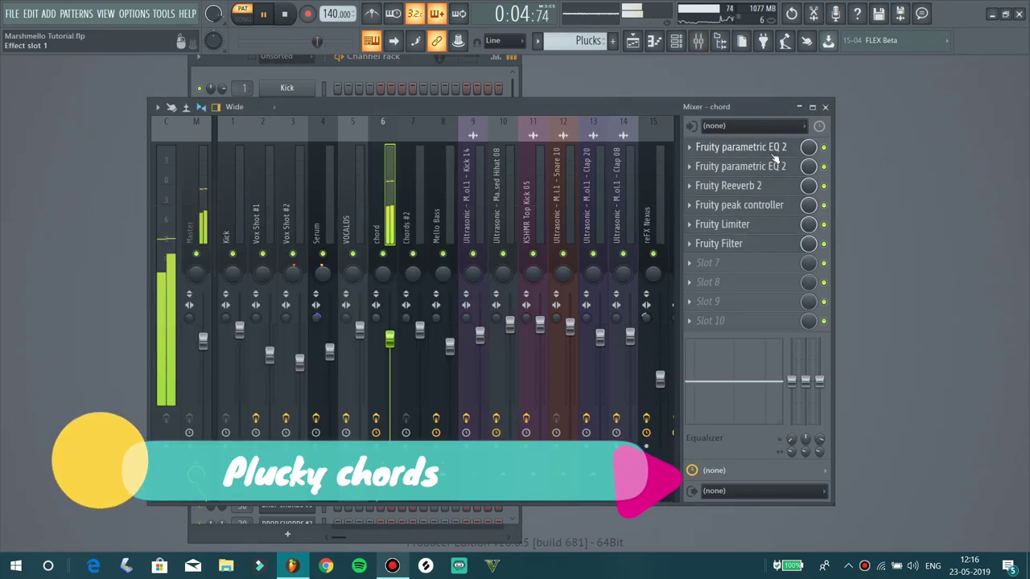
click(826, 108)
key(space)
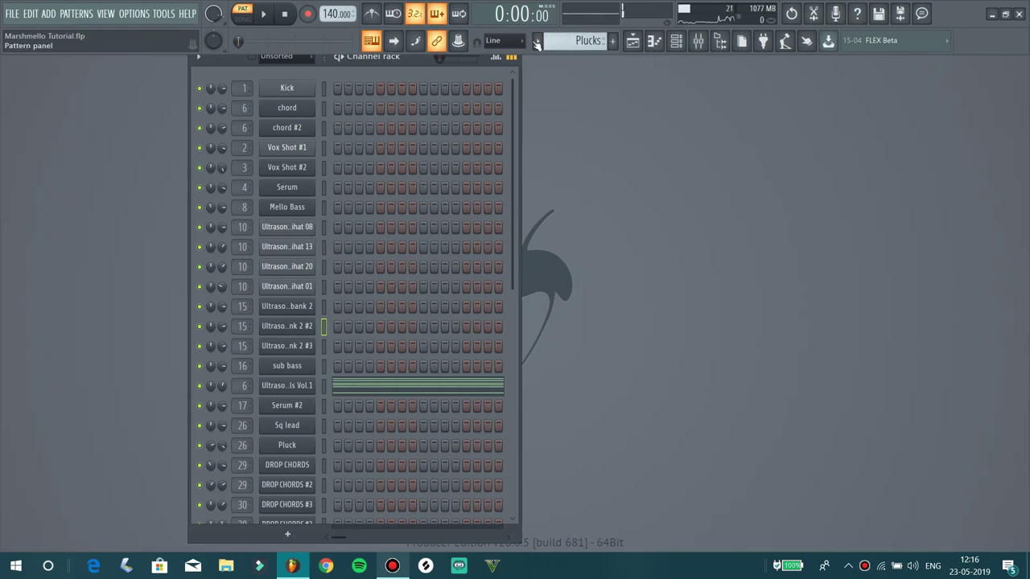
Play the Sub bass pattern and view the effects chain on the sub bass mixer track
click(536, 43)
click(563, 195)
key(space)
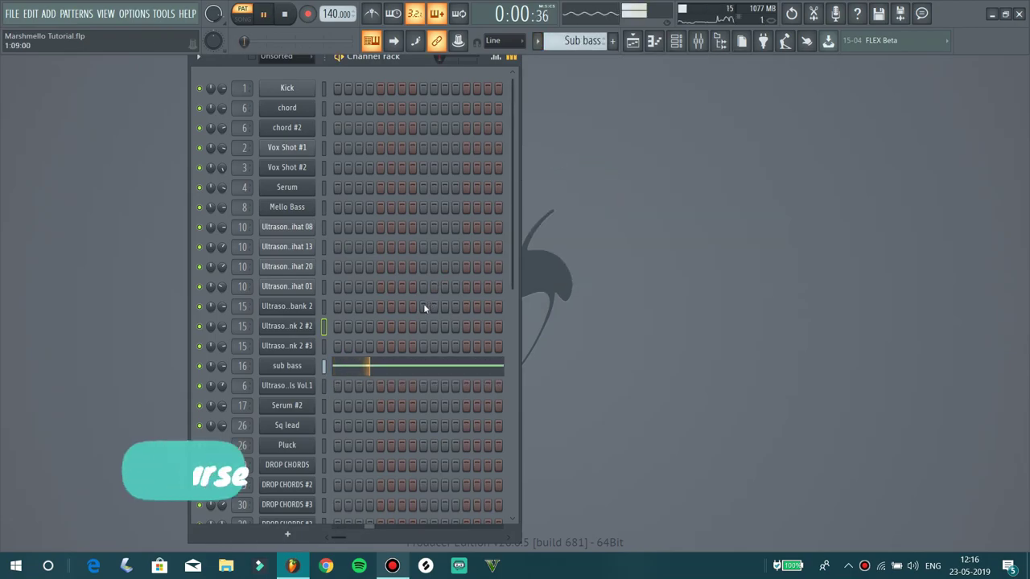
click(698, 44)
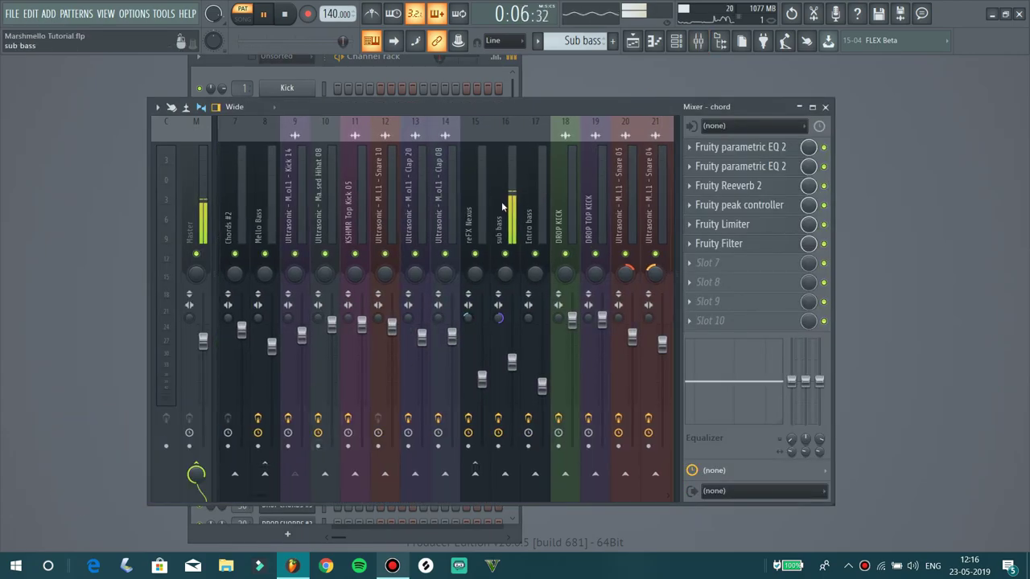
click(501, 202)
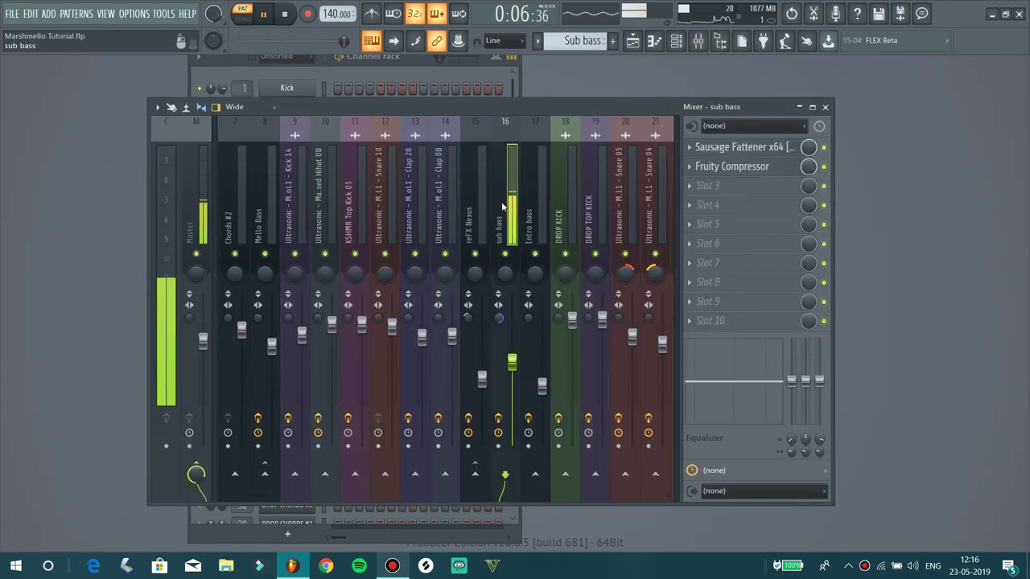
click(825, 107)
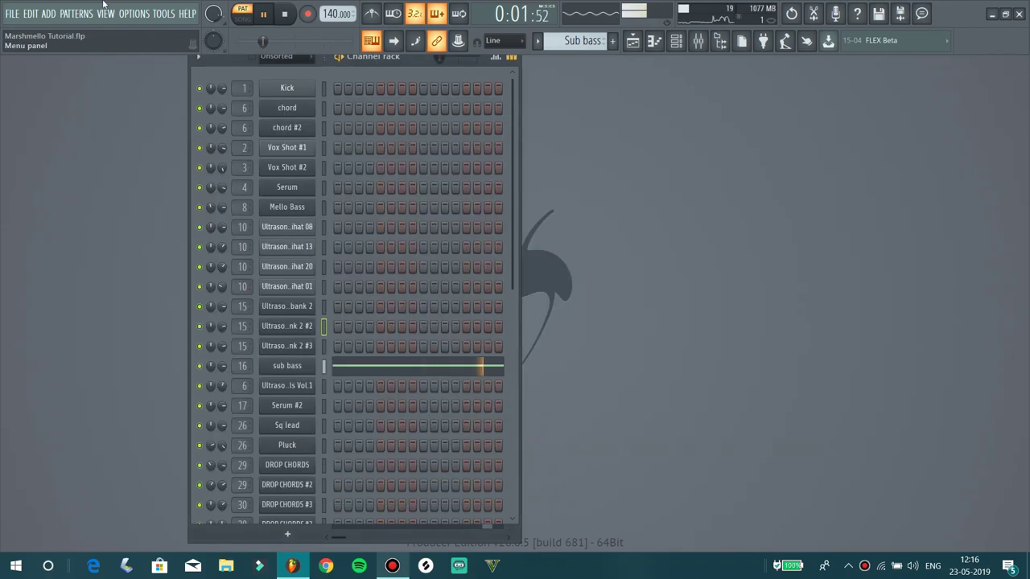
Play the intro bass pattern and view the Reese Bass preset in its Serum #2 instrument
click(544, 45)
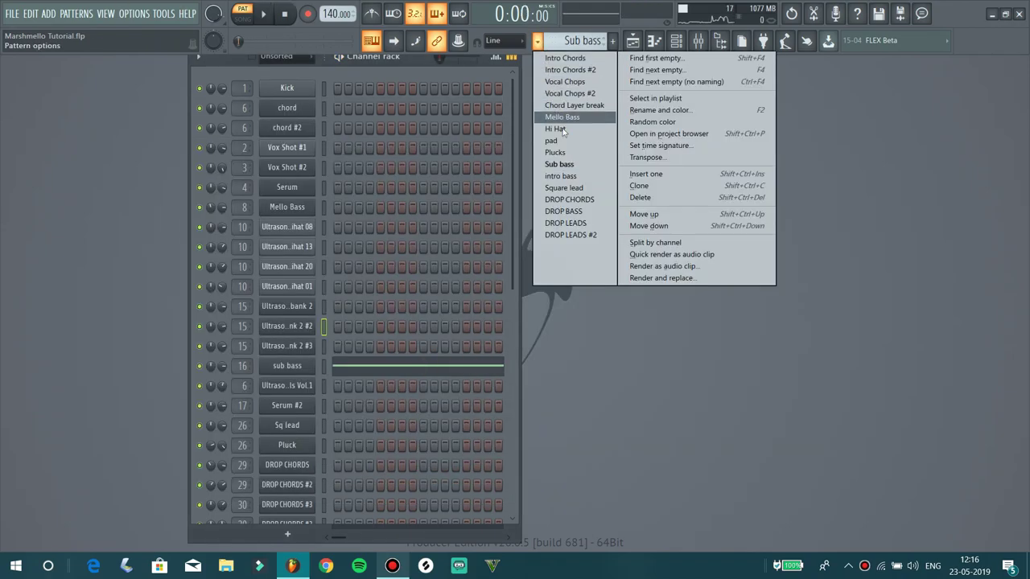
click(560, 177)
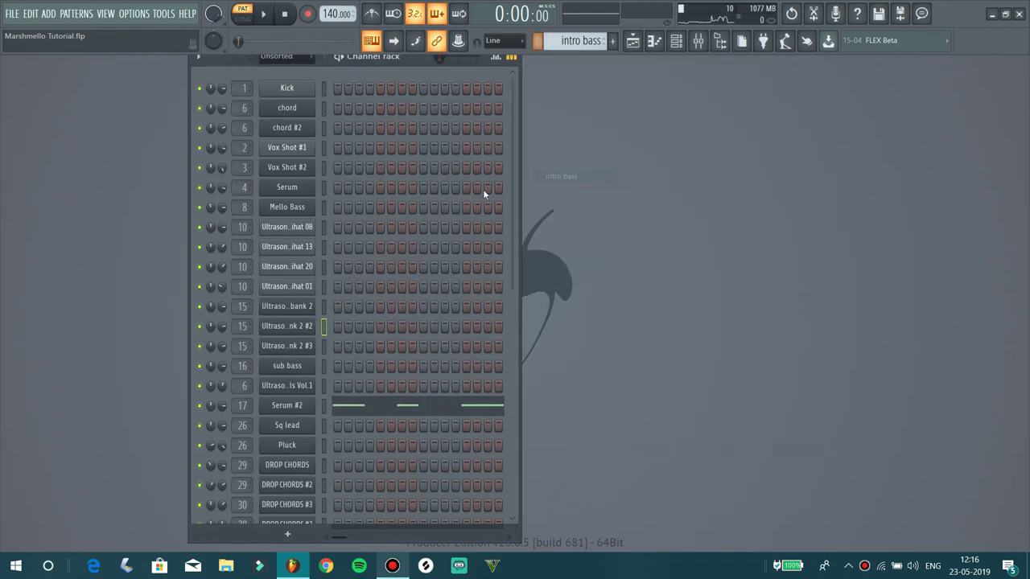
click(282, 406)
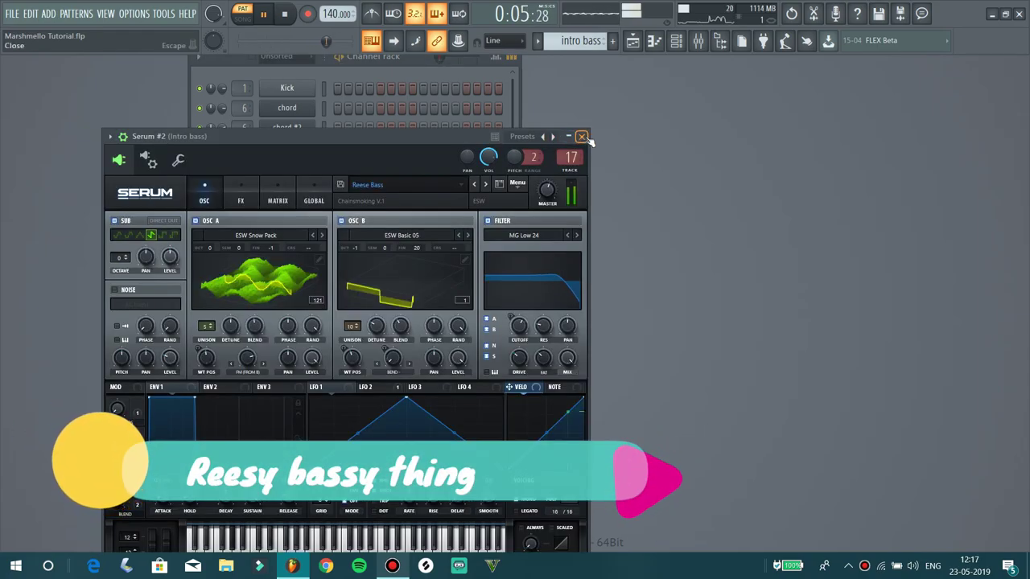
click(582, 136)
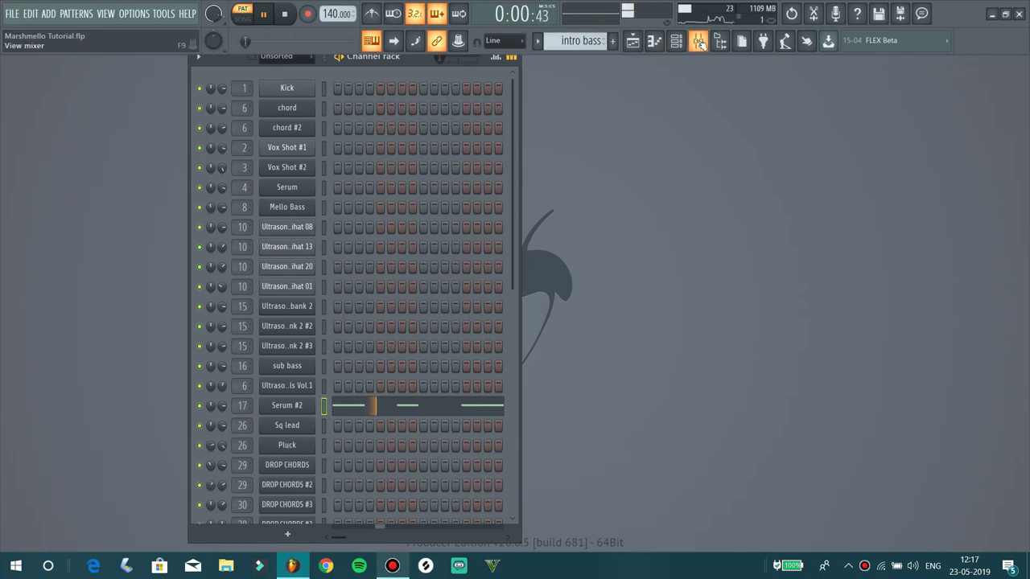
Review the Fruity parametric EQ 2 and Sausage Fattener settings on the Intro bass mixer track, and close the mixer
key(F9)
click(736, 150)
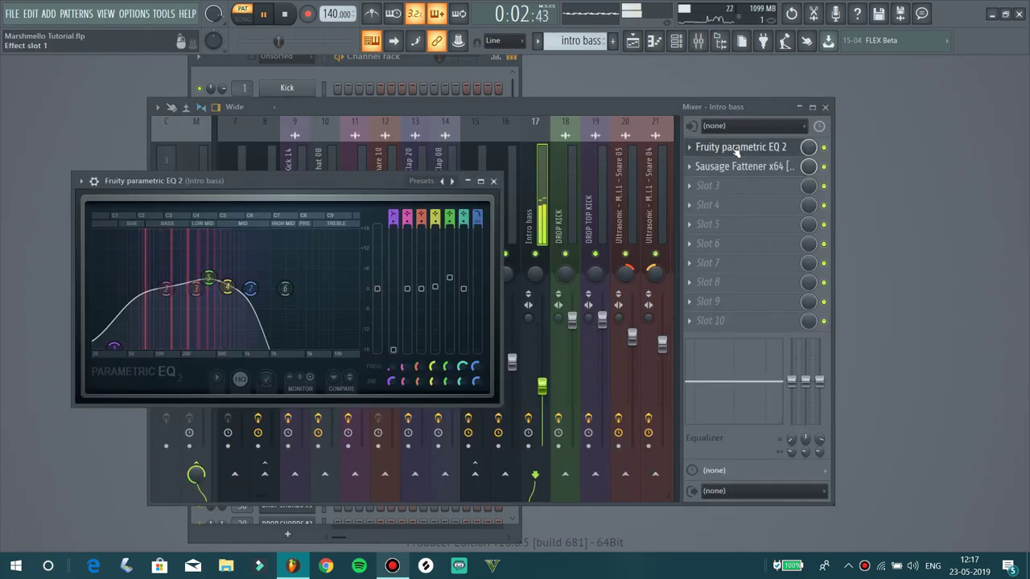
click(735, 150)
click(739, 167)
click(739, 166)
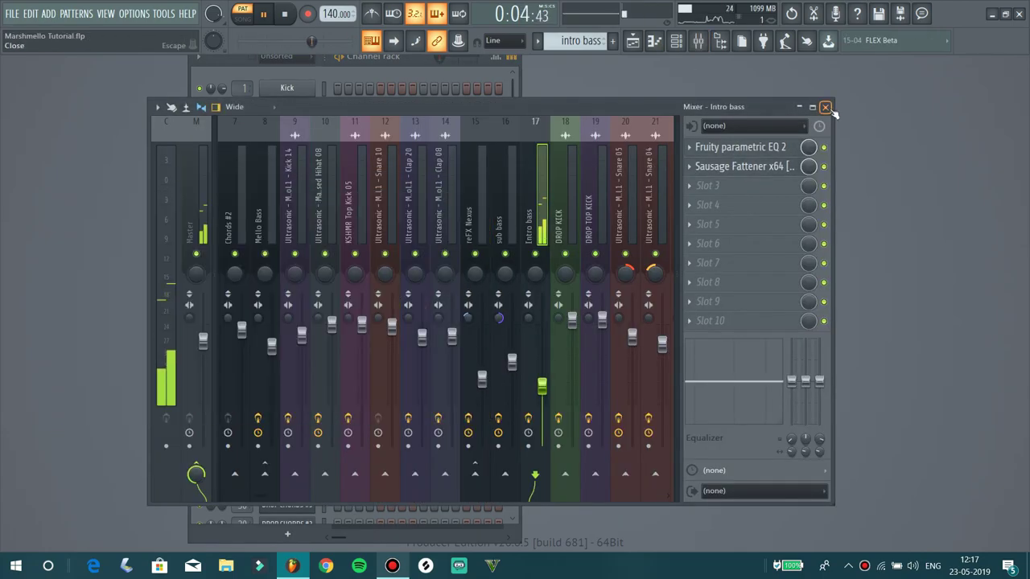
click(824, 106)
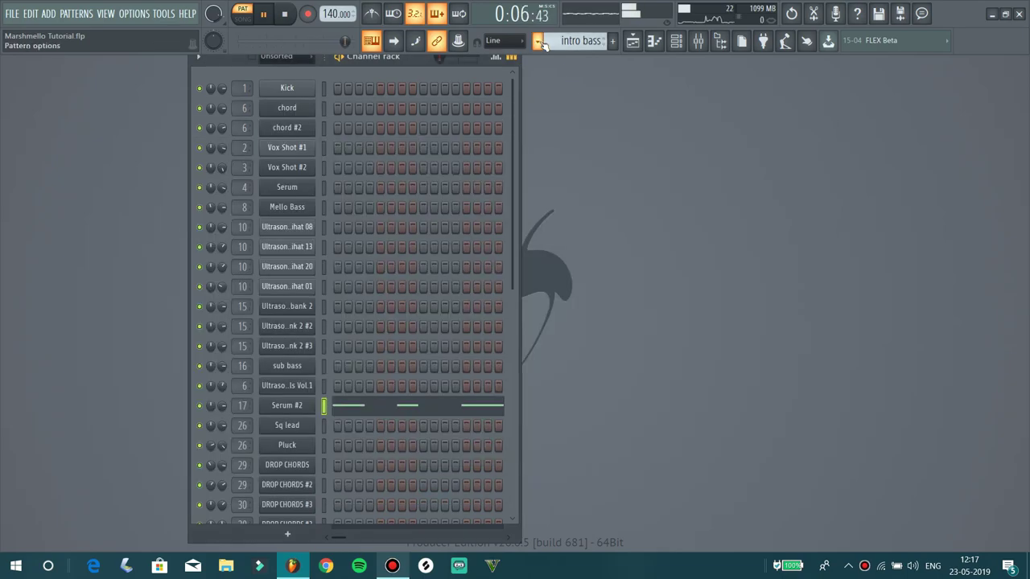
Play the Square lead pattern and open the Sq lead channel in the piano roll
click(540, 42)
click(563, 188)
key(space)
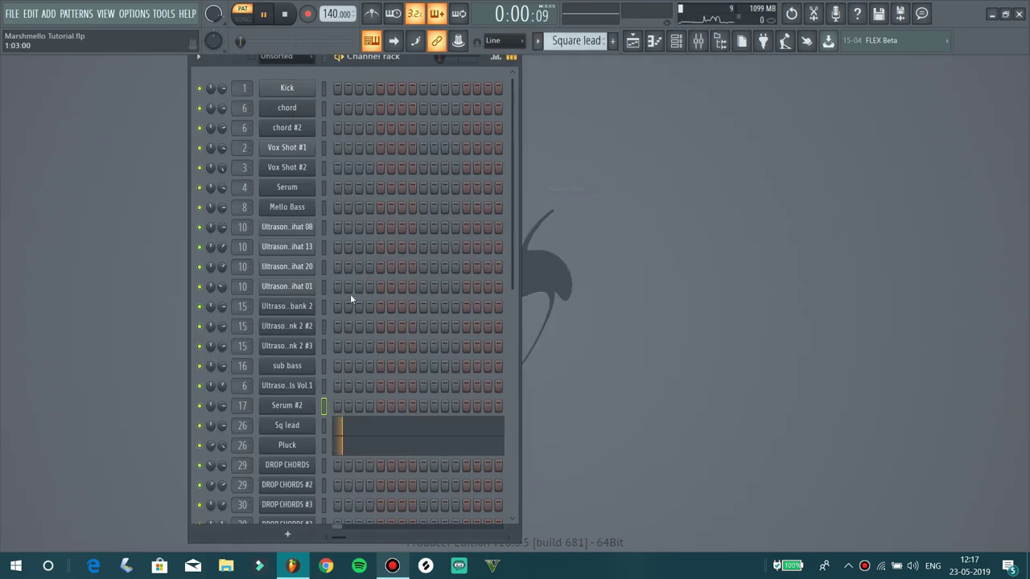
click(386, 426)
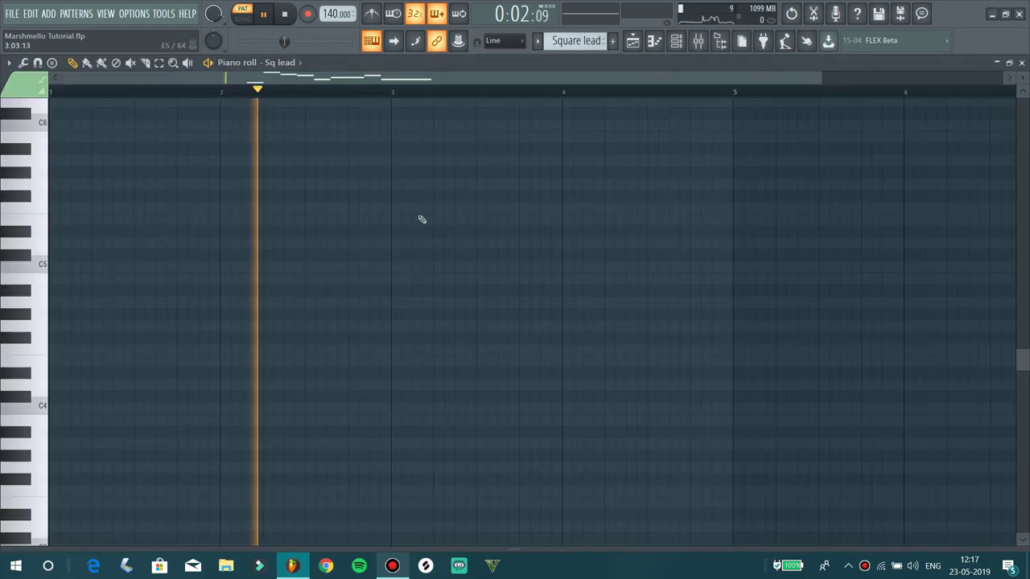
View the Sq lead channel's notes in the piano roll, stop playback and close the piano roll
scroll(421, 219, up, 5)
key(space)
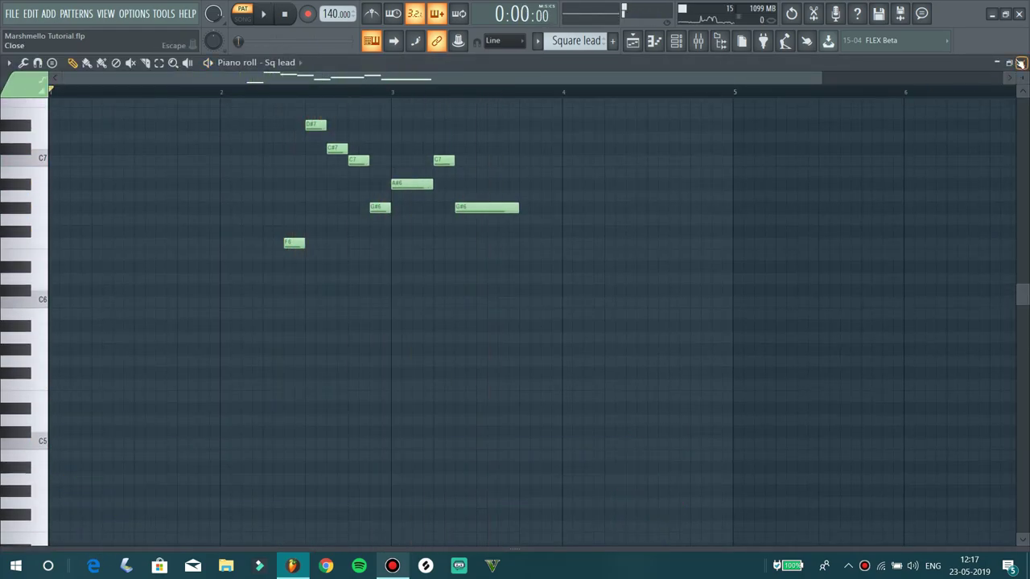
click(1019, 63)
Play the DROP CHORDS pattern and solo its drop chord channels one after another to hear each layer
click(535, 41)
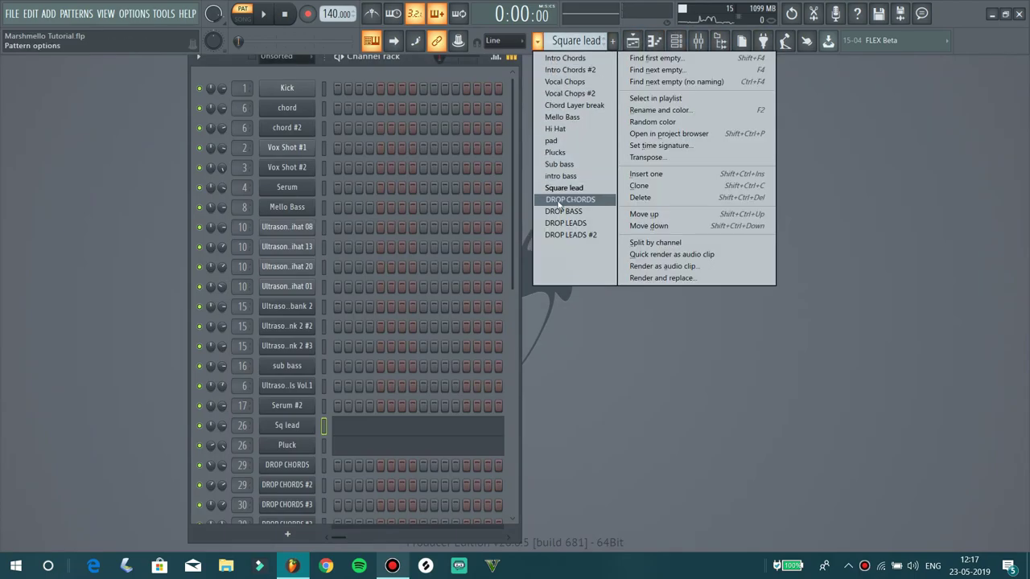
click(563, 198)
key(space)
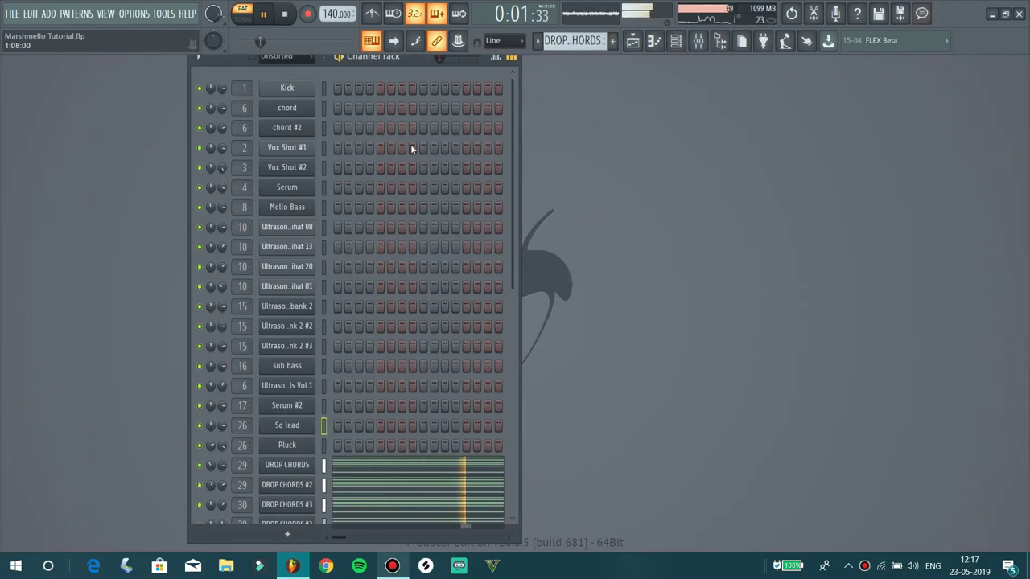
scroll(410, 144, down, 2)
right_click(200, 347)
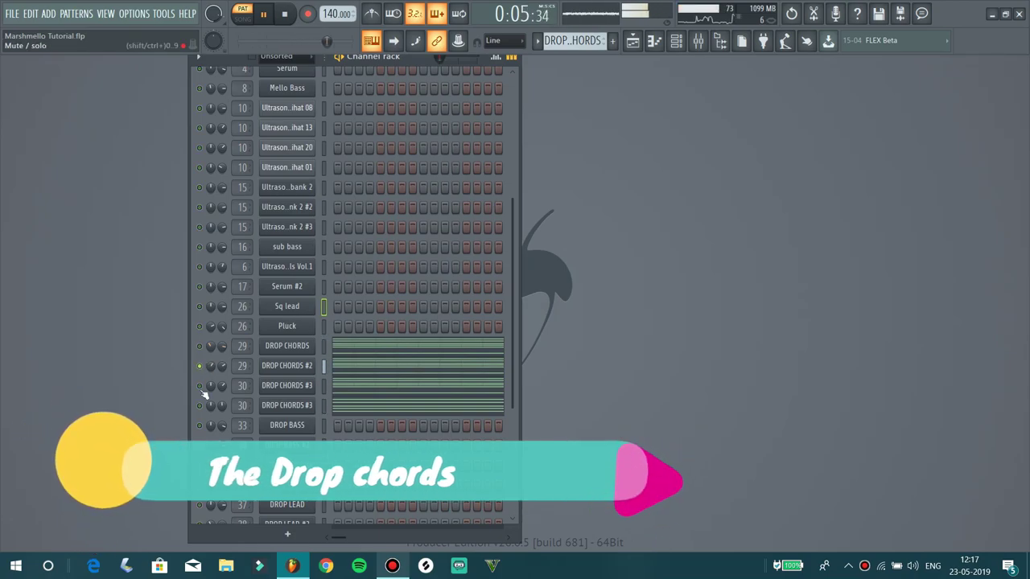
right_click(199, 387)
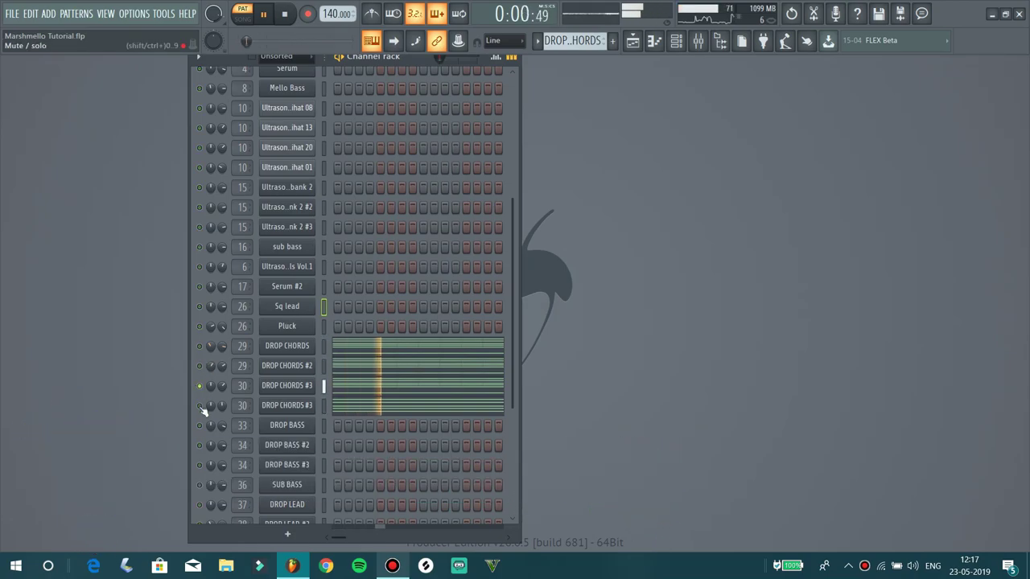
right_click(202, 408)
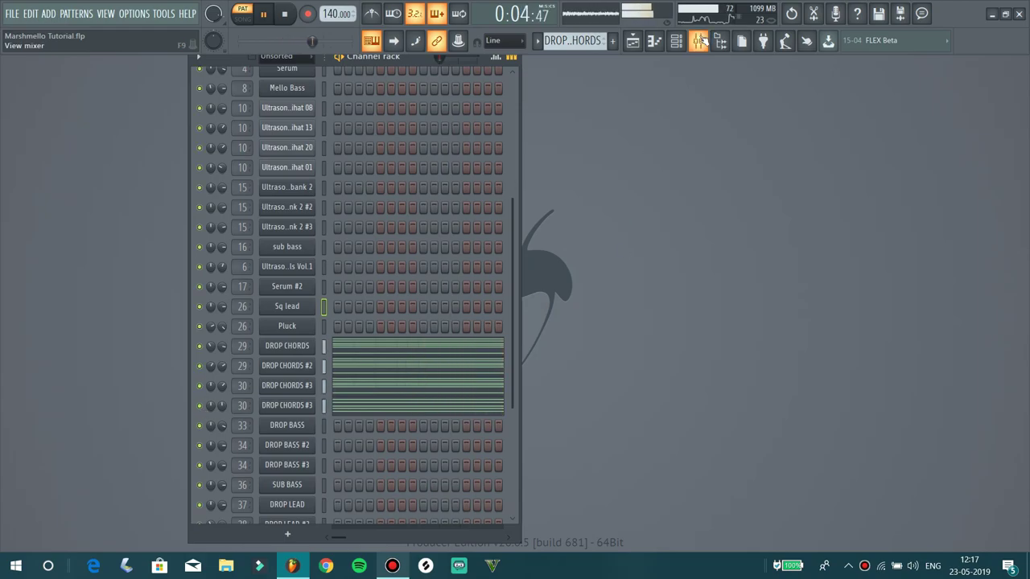
Solo the DROP CHORDS mixer track and review its Fruity parametric EQ 2 settings
click(700, 40)
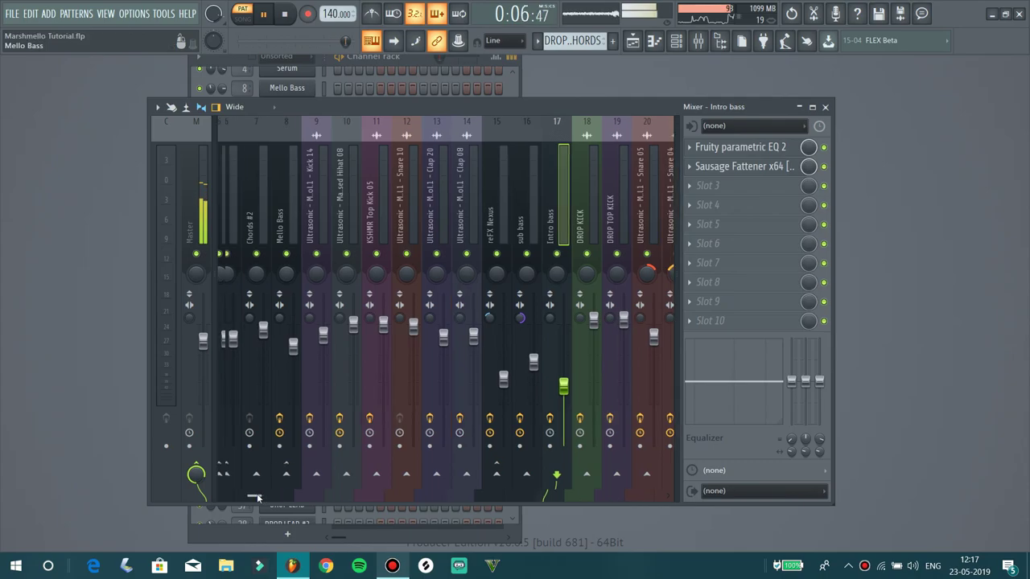
drag(257, 498, 323, 487)
click(425, 211)
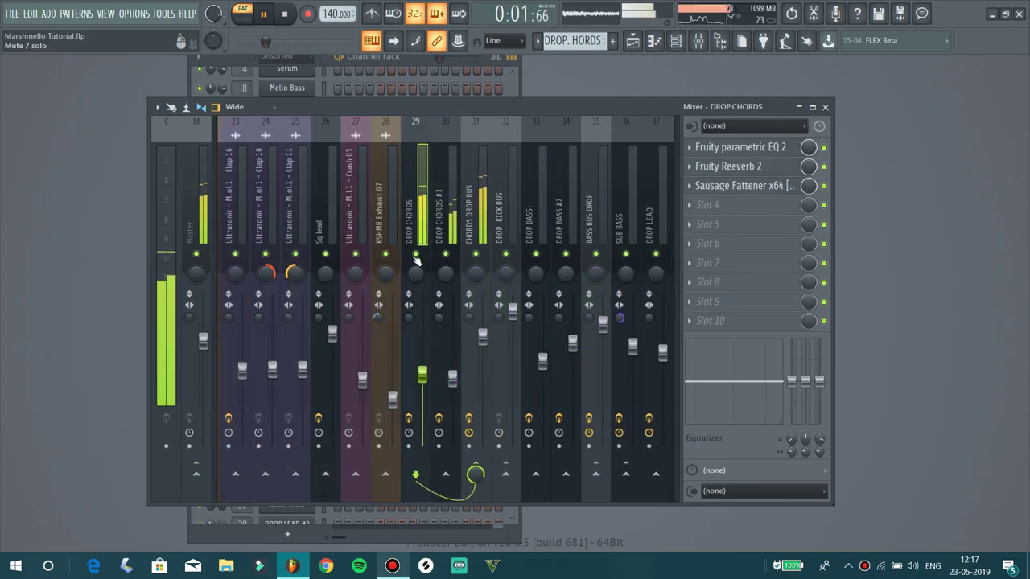
click(740, 147)
click(740, 148)
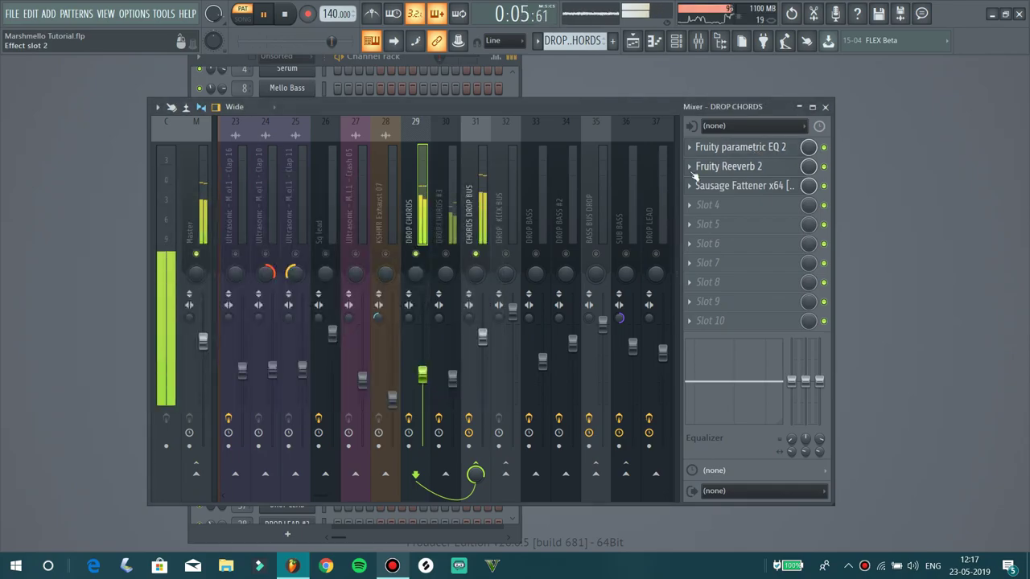
Review the Fruity parametric EQ 2 on the DROP CHORDS #3 mixer track, end the solo and show the CHORDS DROP BUS effects chain
click(440, 206)
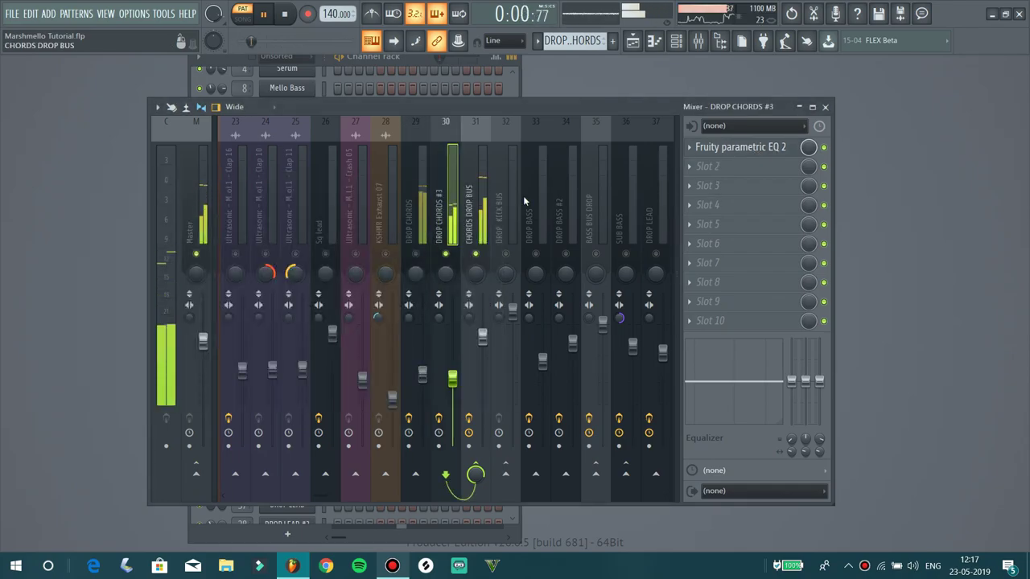
click(746, 153)
click(746, 153)
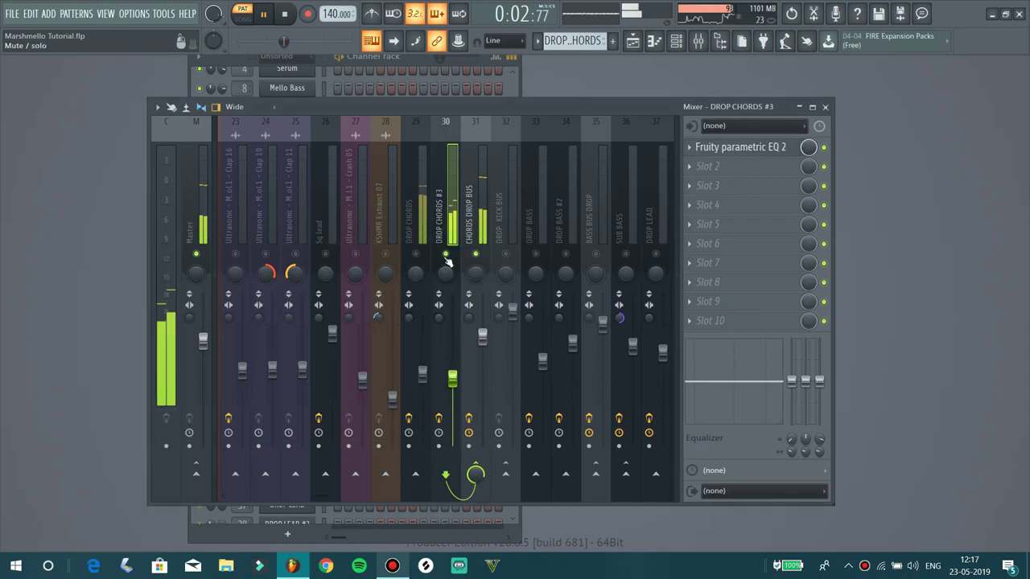
click(423, 264)
click(417, 255)
click(476, 217)
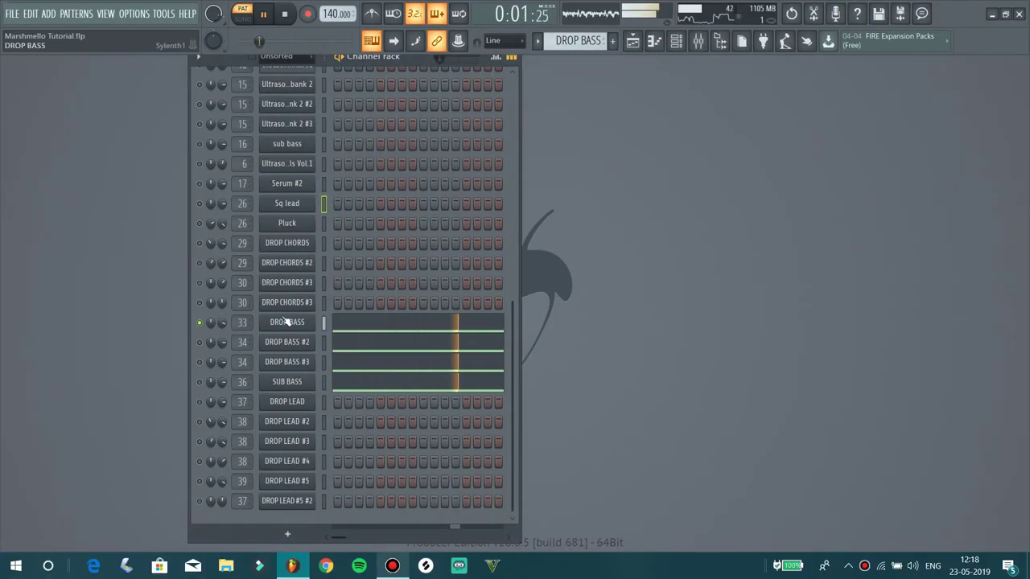
Listen to the DROP BASS #2 and #3 channels soloed, and view the SUB BASS notes in the piano roll
right_click(200, 342)
right_click(199, 362)
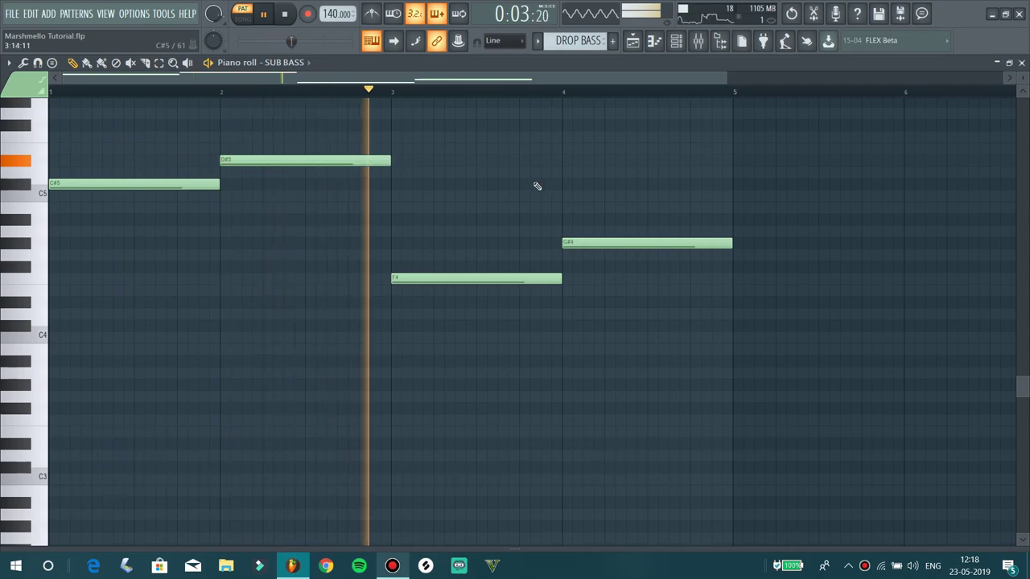
click(1021, 62)
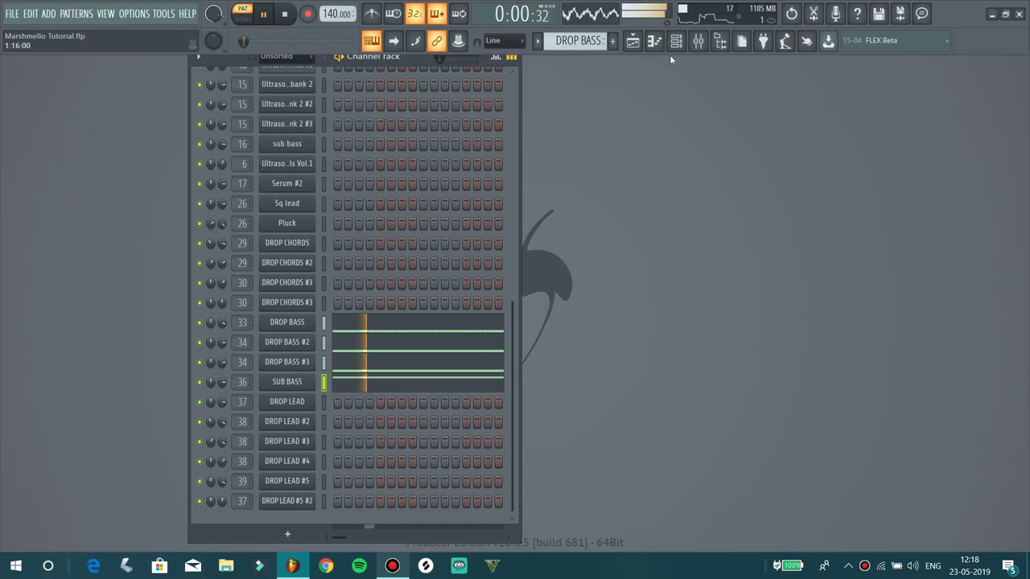
Solo the DROP BASS mixer track and review its Fruity parametric EQ 2 and CamelCrusher settings
click(698, 40)
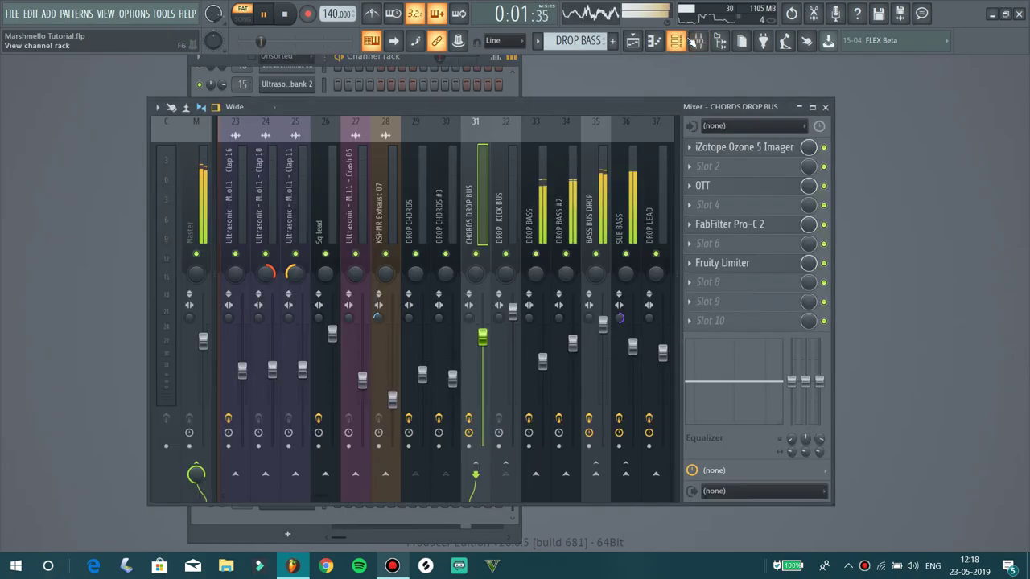
click(534, 256)
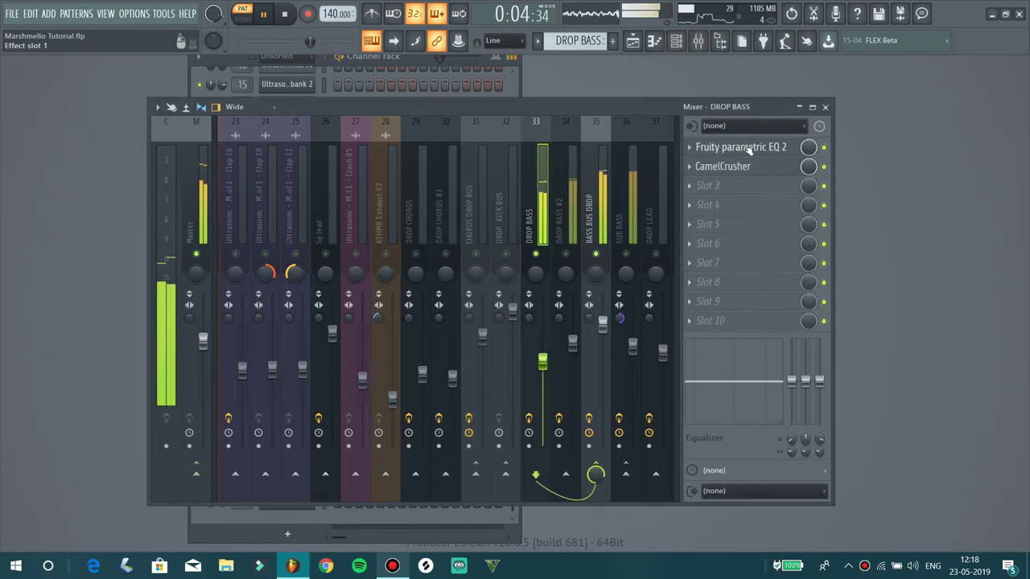
click(740, 146)
click(752, 147)
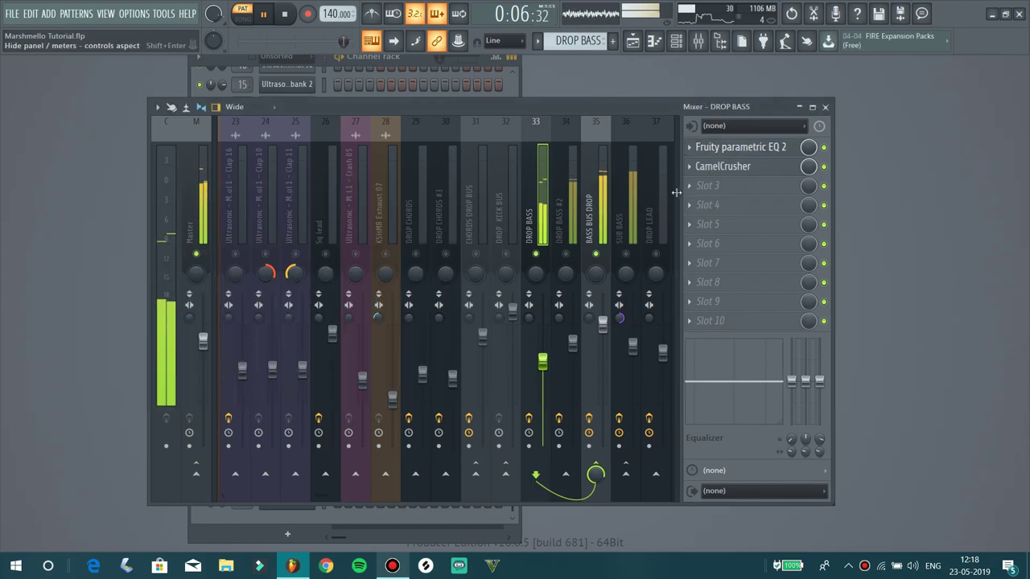
click(750, 167)
click(752, 169)
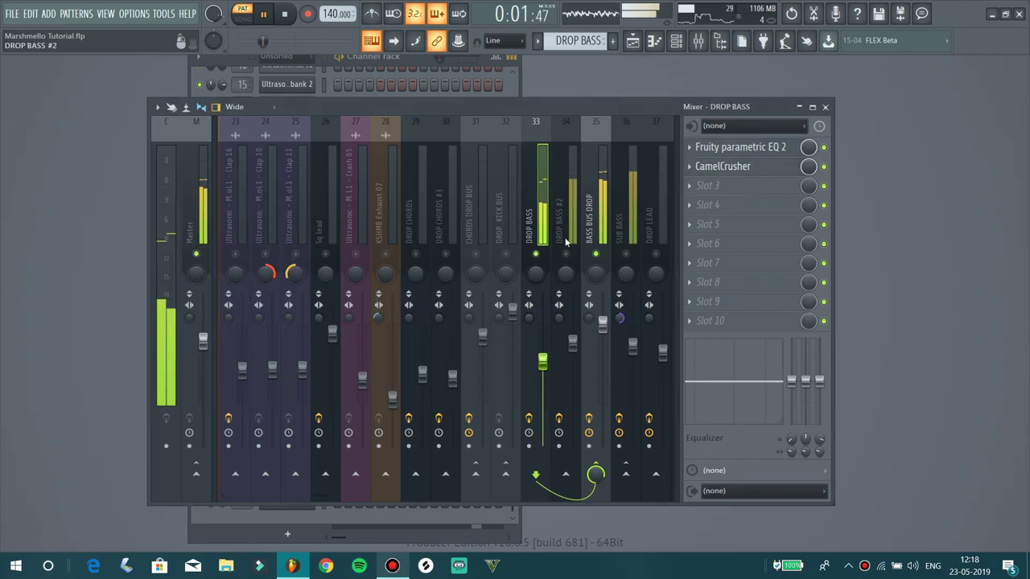
Solo the DROP BASS #2 mixer track and review its Fruity parametric EQ 2 and Sausage Fattener settings
click(566, 254)
click(742, 148)
click(742, 148)
click(741, 166)
click(742, 166)
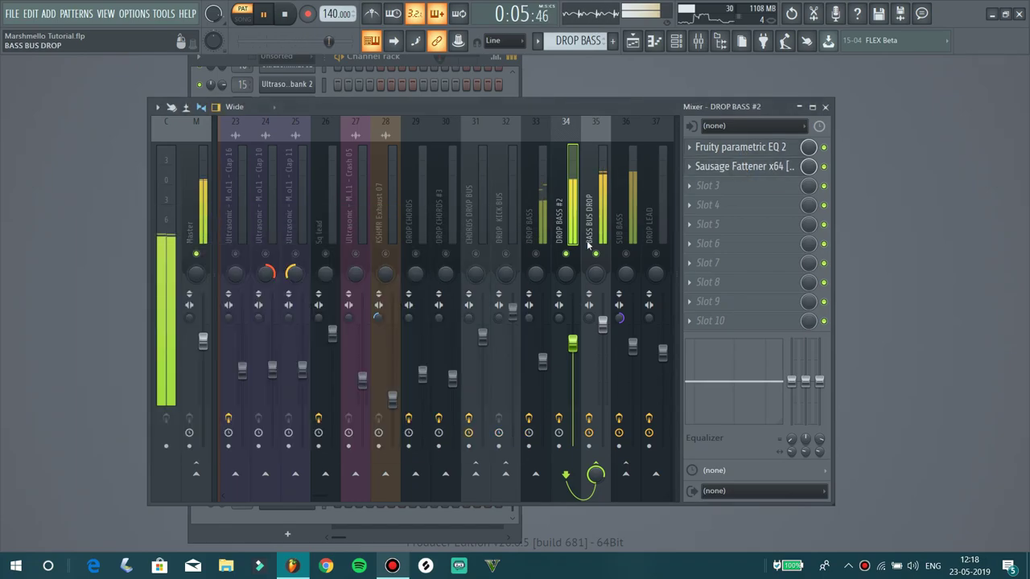
Review the OTT and FabFilter Pro-C settings on the BASS BUS DROP mixer track
click(595, 217)
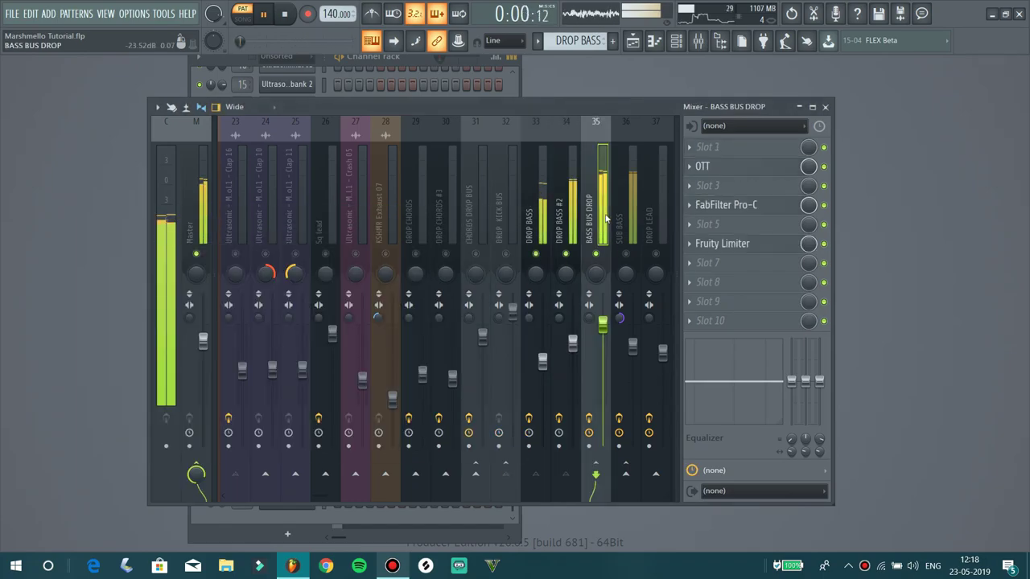
click(735, 167)
click(735, 169)
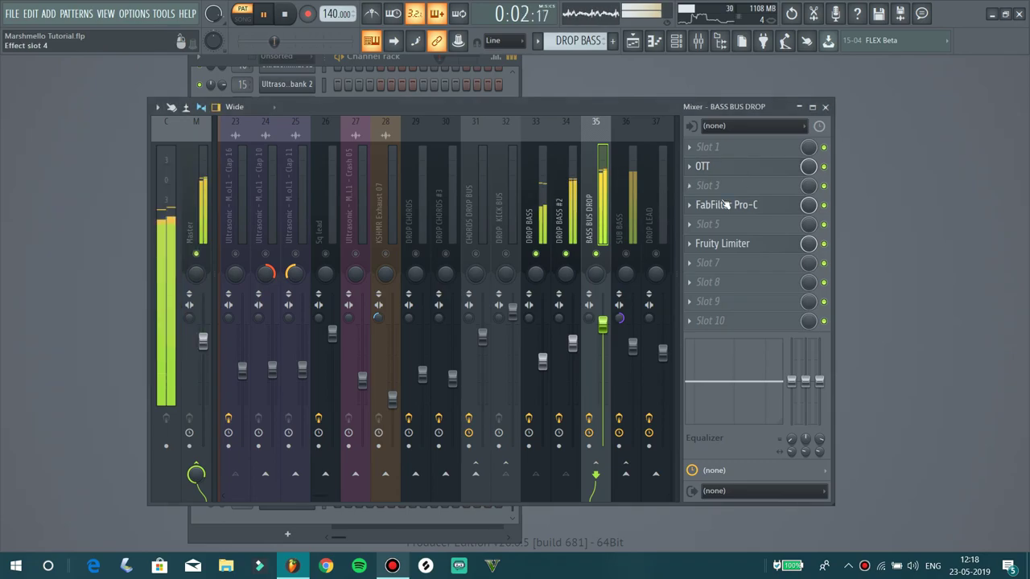
click(725, 205)
click(725, 206)
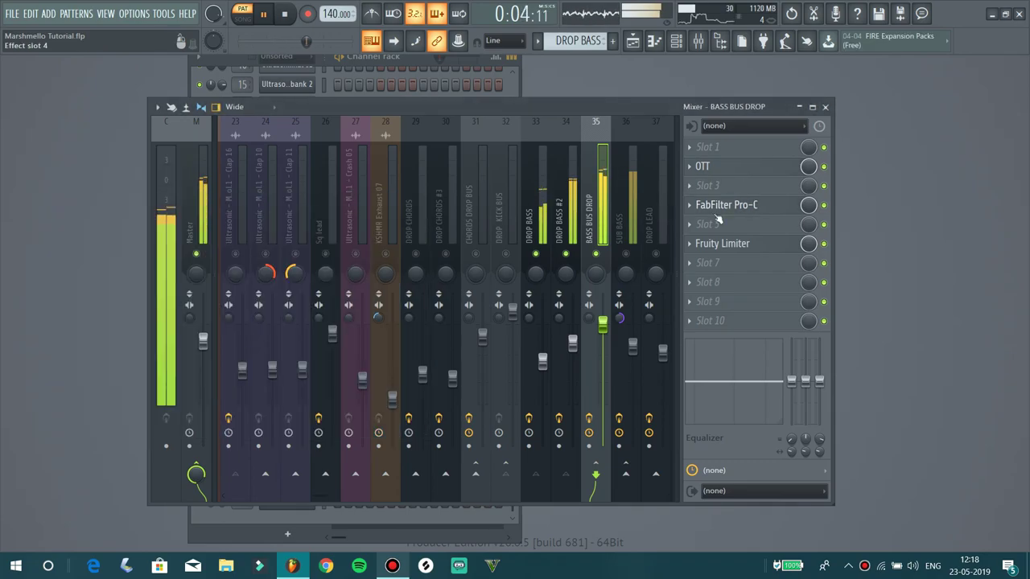
View the effects chain on the SUB BASS mixer track, restore all tracks from solo and close the mixer
click(624, 217)
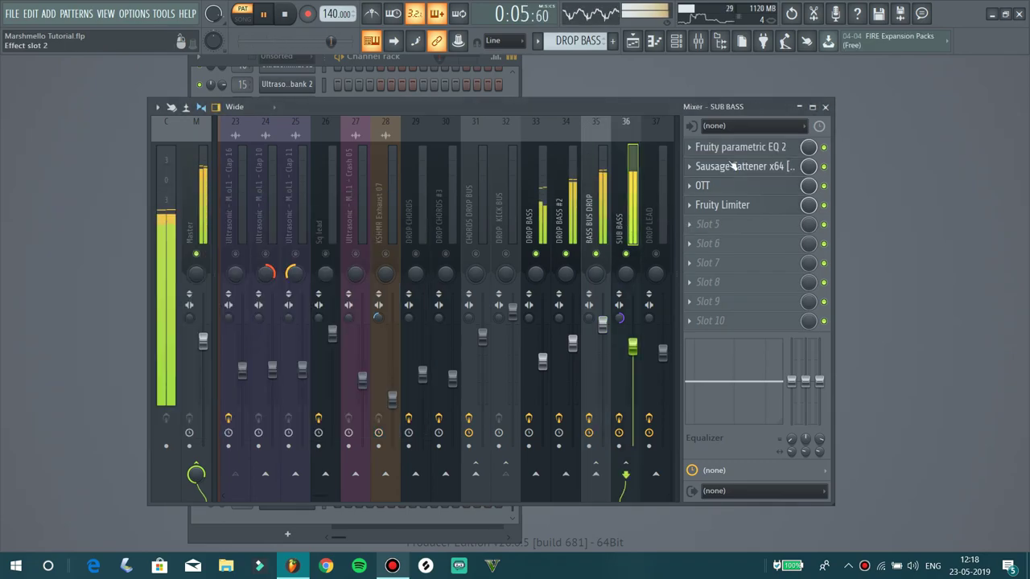
right_click(627, 253)
right_click(629, 253)
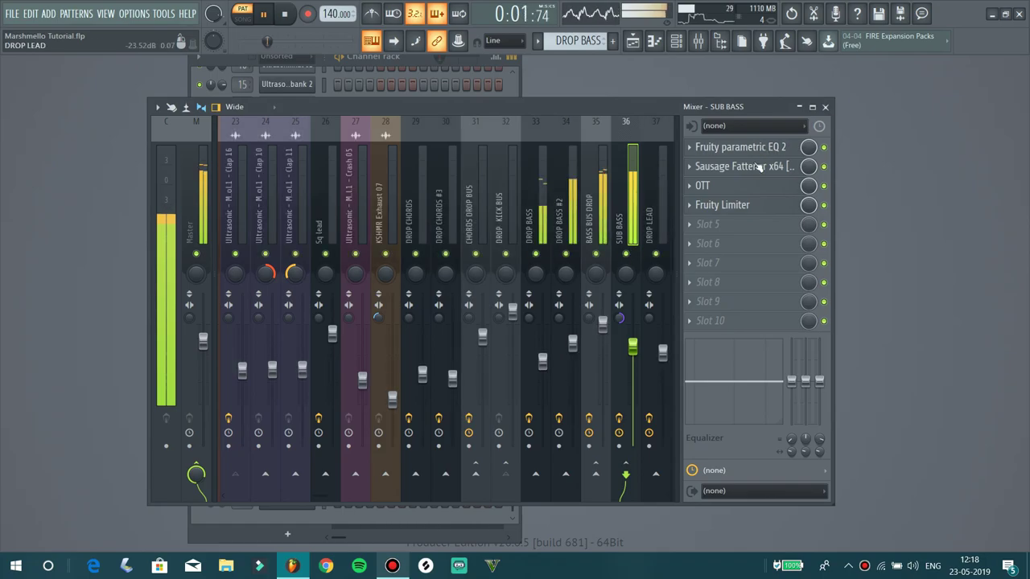
click(827, 106)
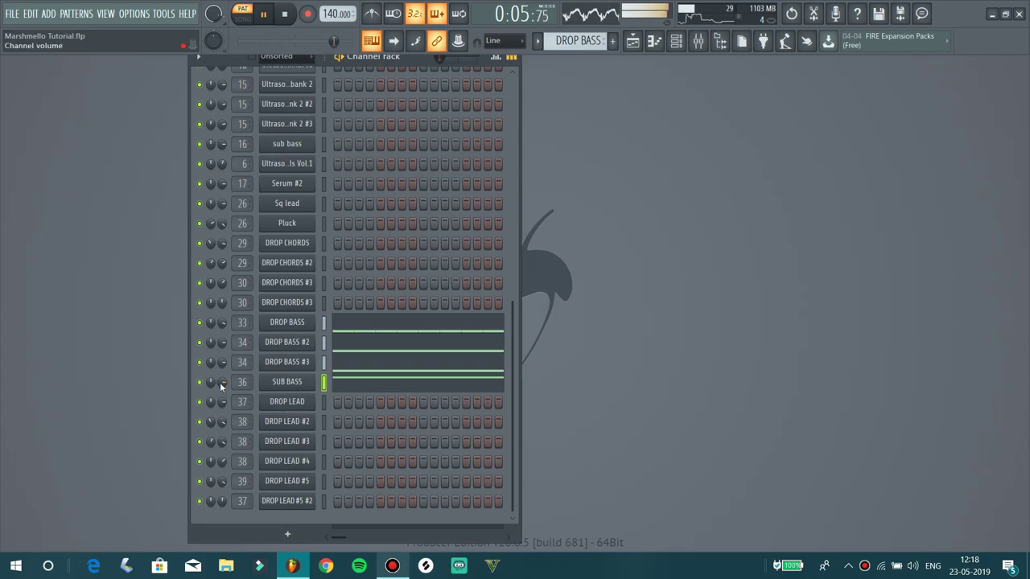
Stop the DROP BASS pattern, then play the DROP LEADS pattern with its lead channels soloed one at a time
key(space)
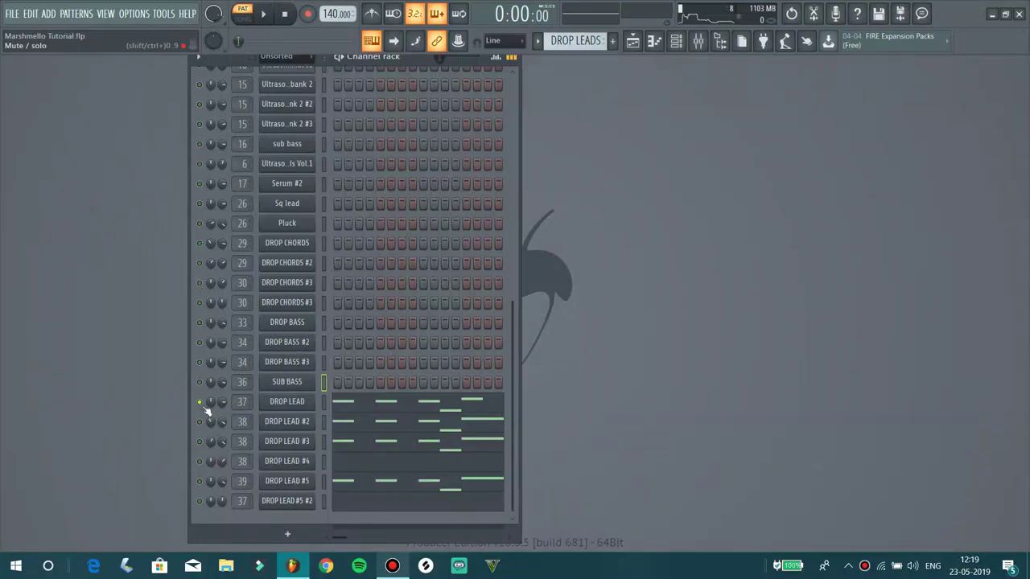
key(space)
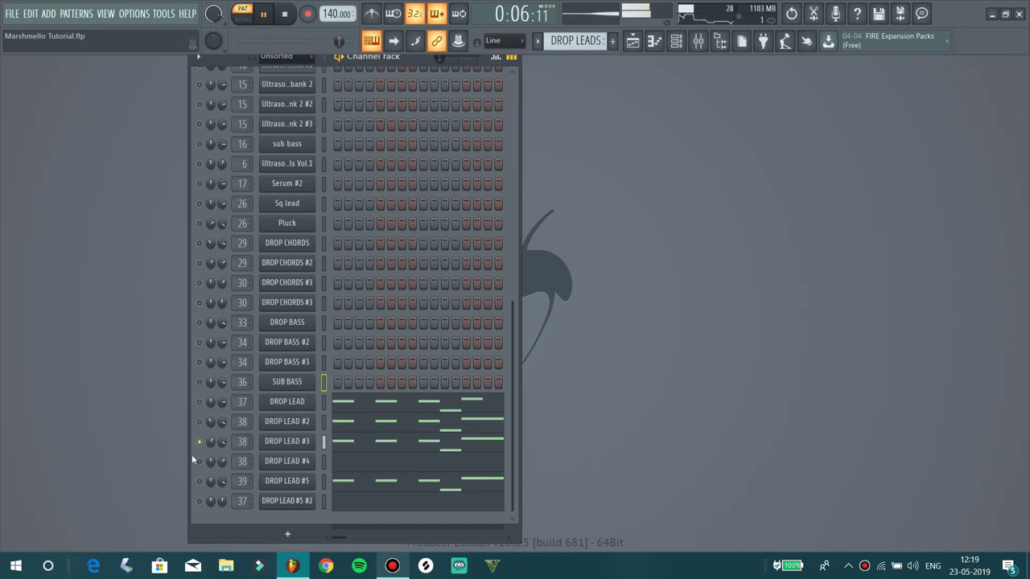
right_click(200, 481)
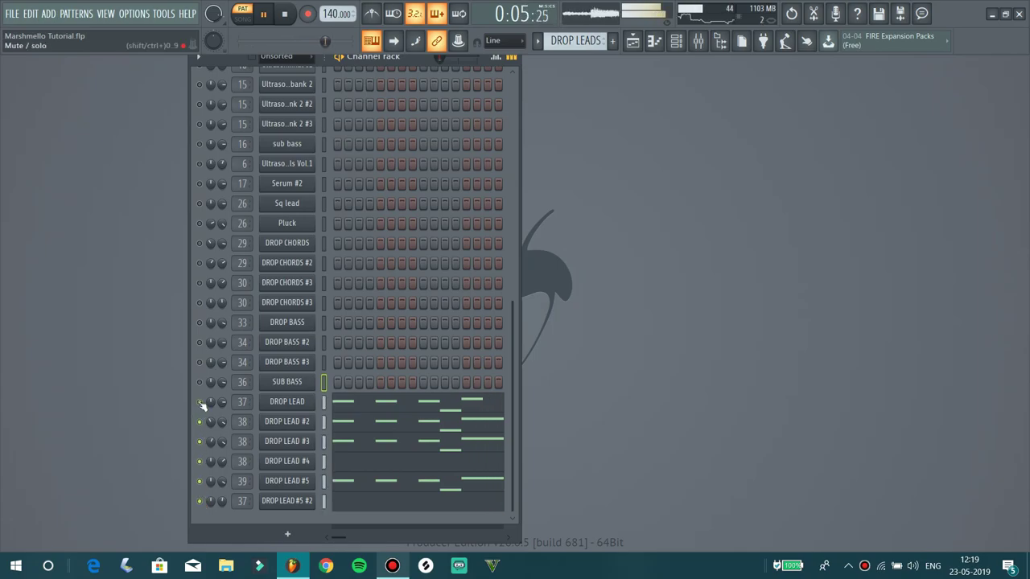
Solo the DROP LEAD mixer track and review its Fruity parametric EQ 2 and Fruity Reeverb 2 settings
key(F9)
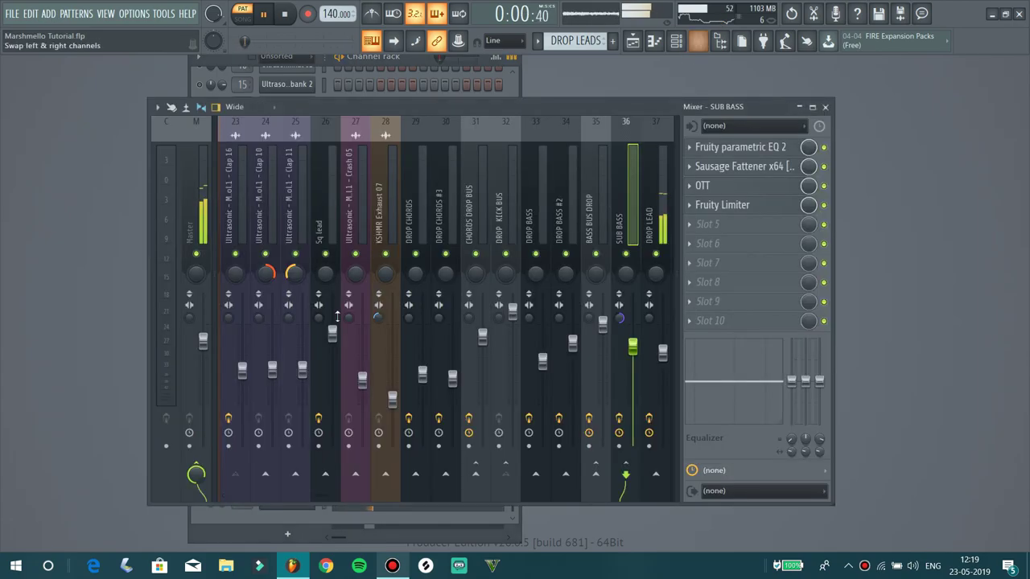
drag(321, 493, 352, 492)
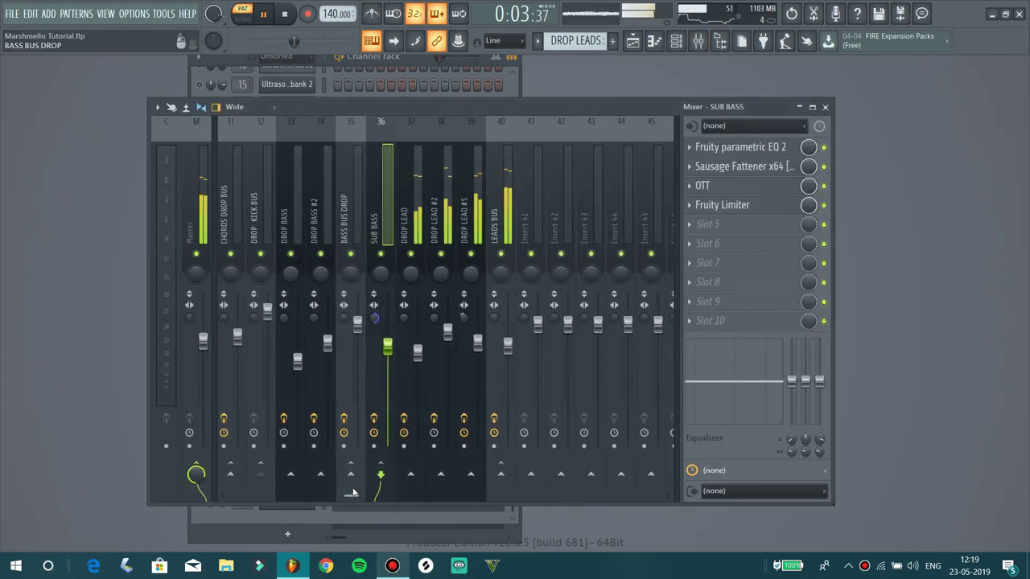
right_click(410, 254)
click(756, 152)
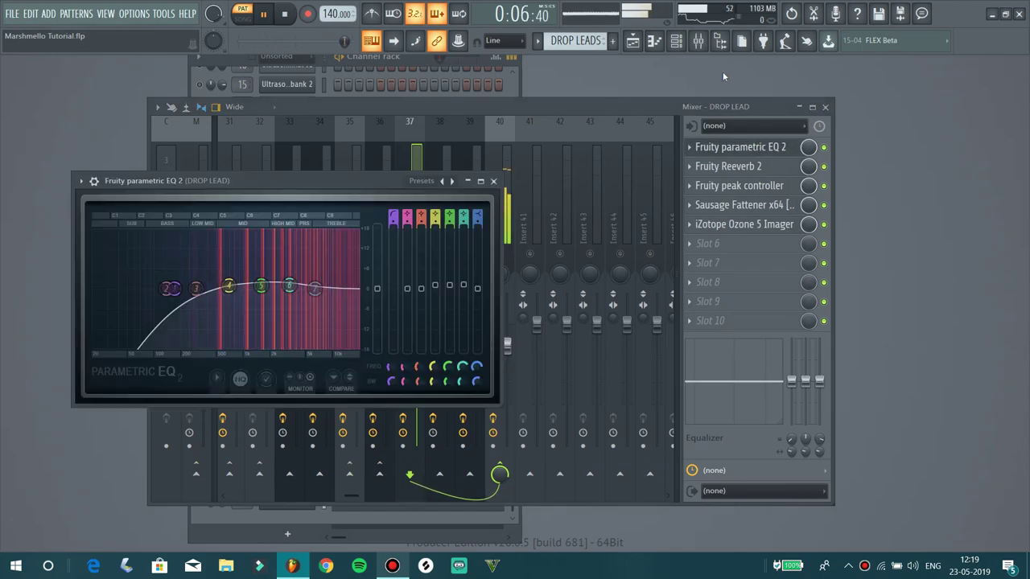
click(757, 150)
click(760, 166)
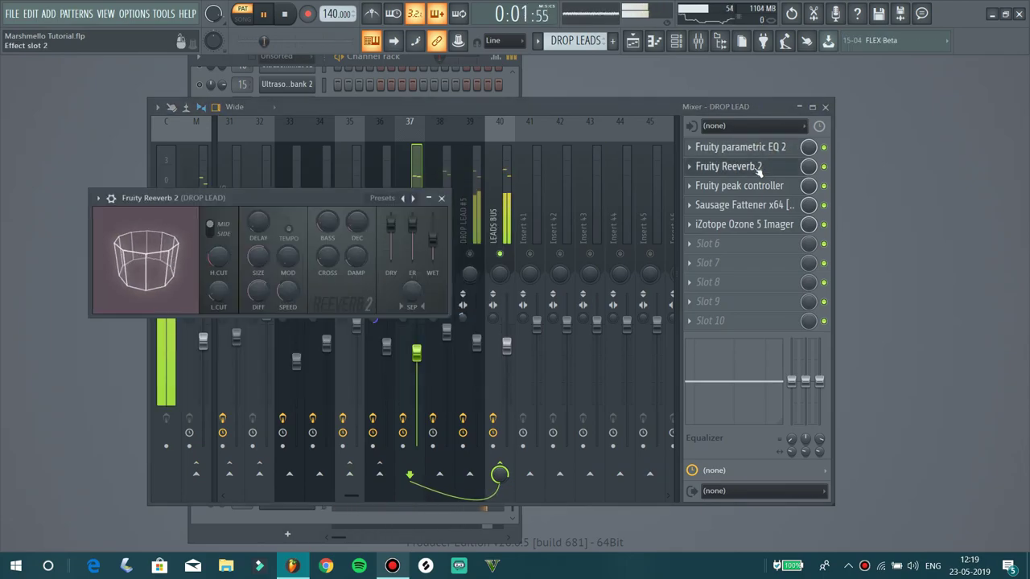
click(748, 167)
Review the Sausage Fattener and iZotope Ozone 5 Imager settings on the DROP LEAD mixer track
click(755, 206)
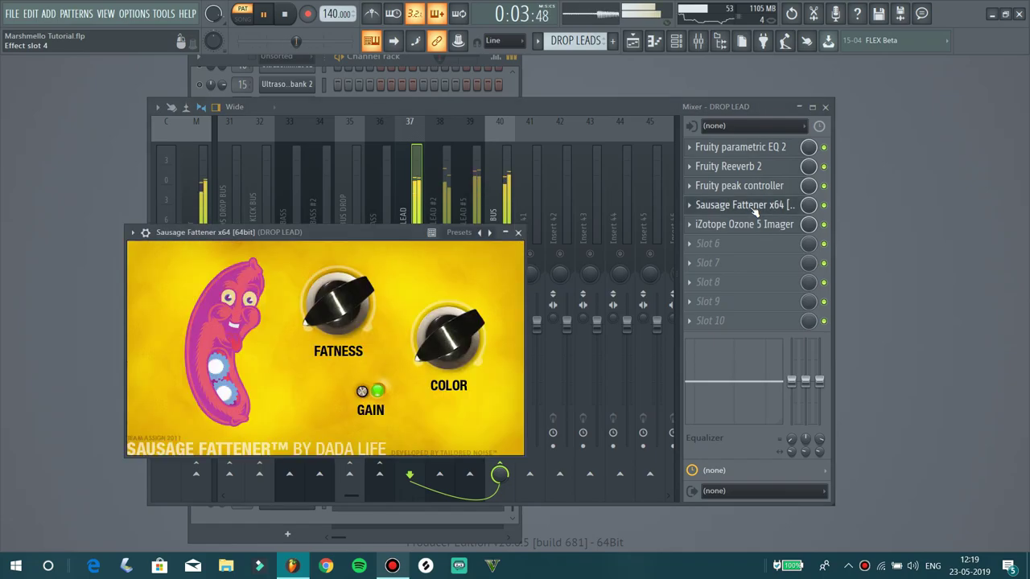
click(754, 207)
click(751, 223)
click(752, 224)
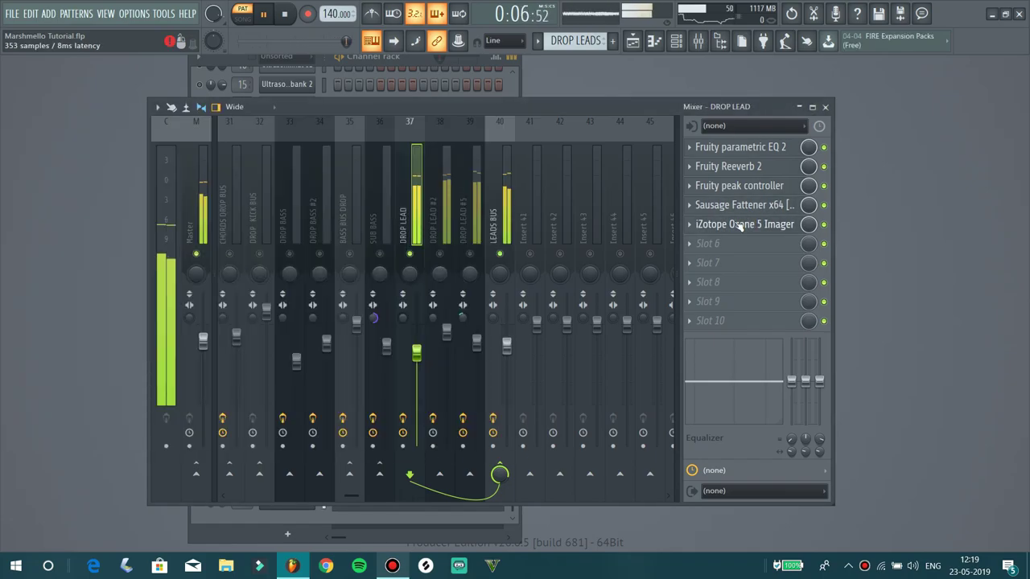
Review the Fruity parametric EQ 2, ValhallaVintageVerb and FabFilter Timeless 2 settings on the DROP LEAD #2 mixer track
click(440, 223)
click(765, 148)
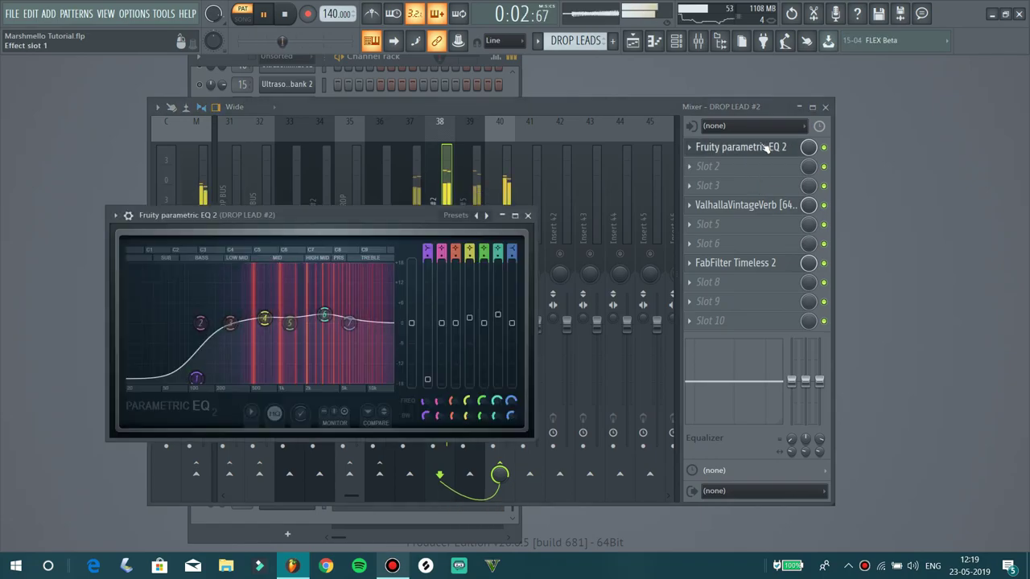
click(764, 148)
click(726, 205)
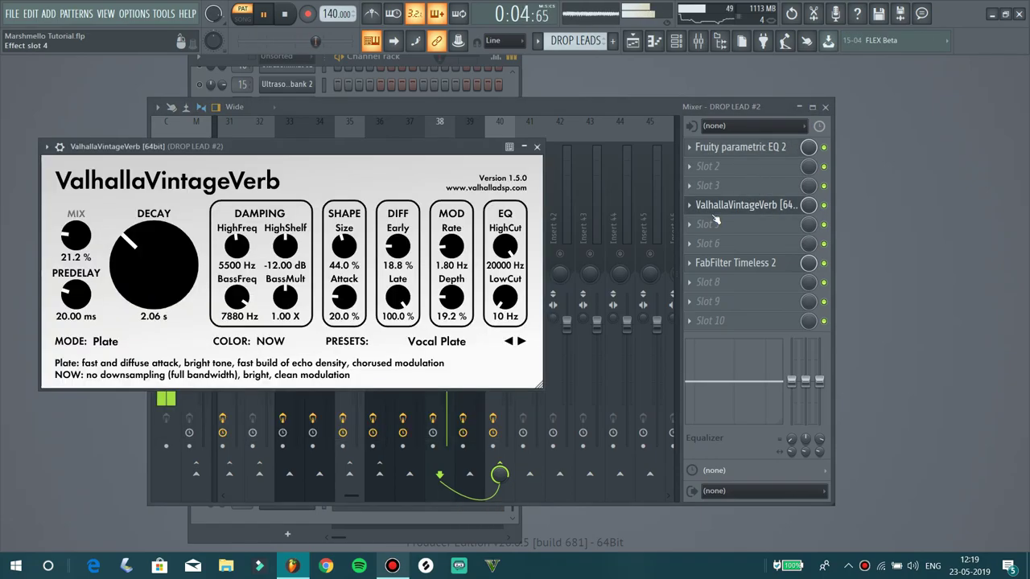
click(716, 214)
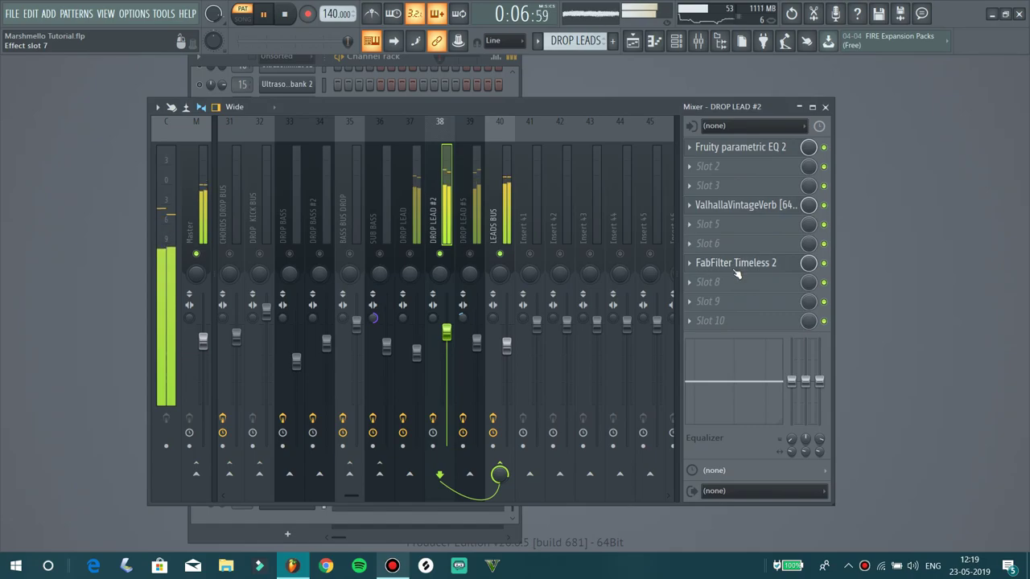
click(736, 271)
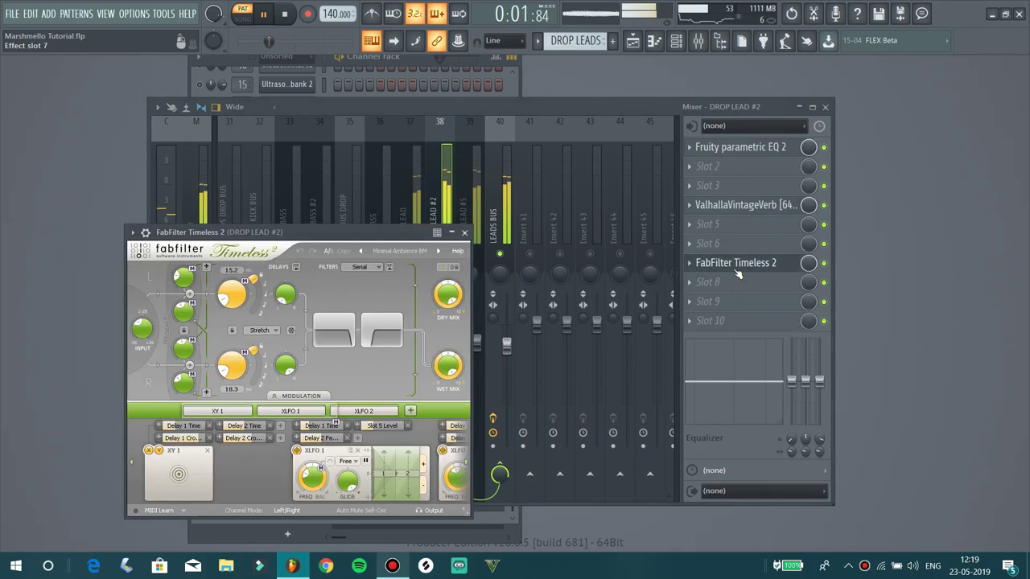
click(464, 232)
Review the ValhallaRoom, CamelCrusher and Fruity peak controller settings on the DROP LEAD #5 mixer track
click(475, 217)
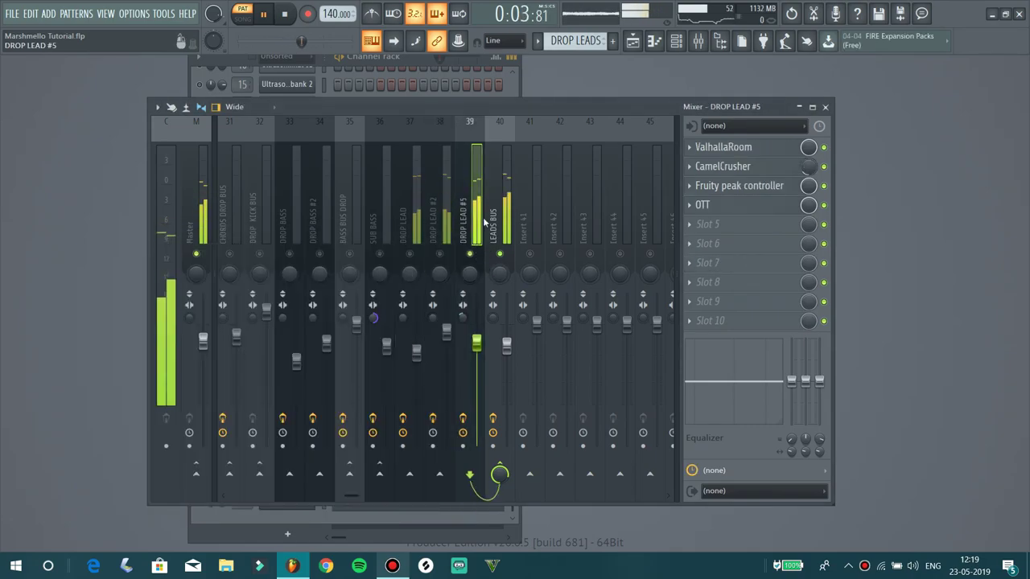
click(749, 146)
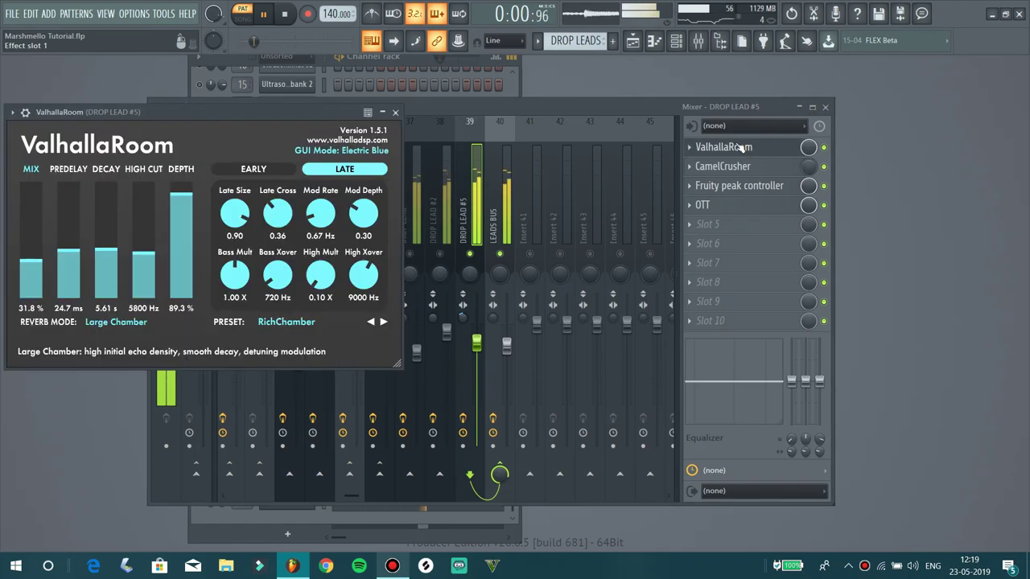
click(724, 148)
click(722, 165)
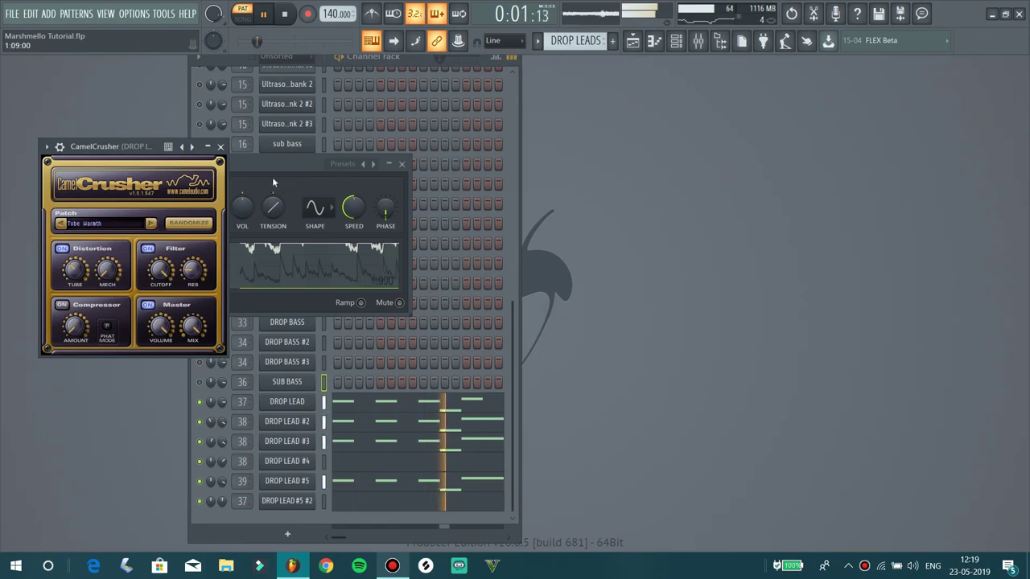
click(309, 156)
drag(309, 156, 569, 156)
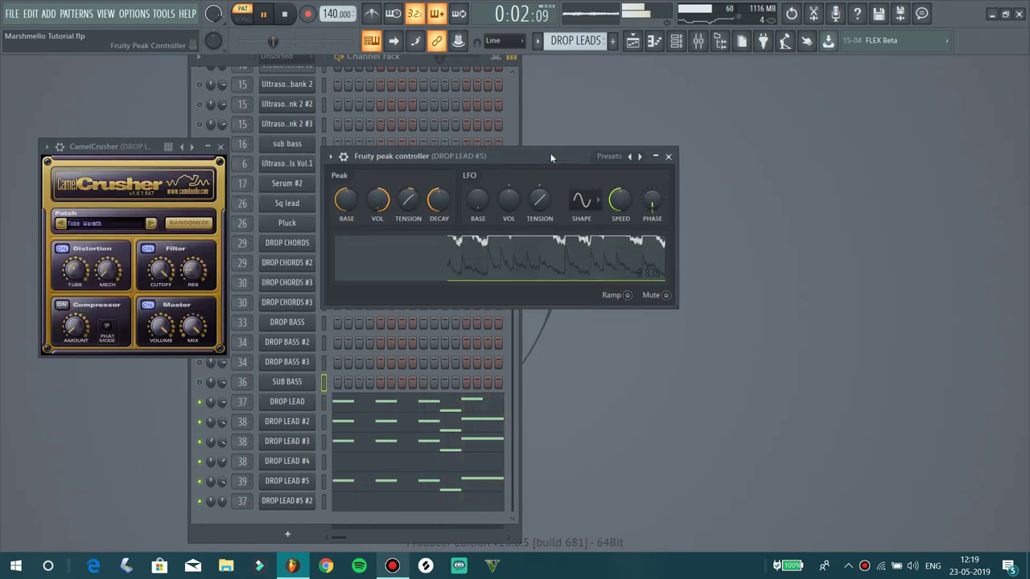
click(220, 146)
click(668, 156)
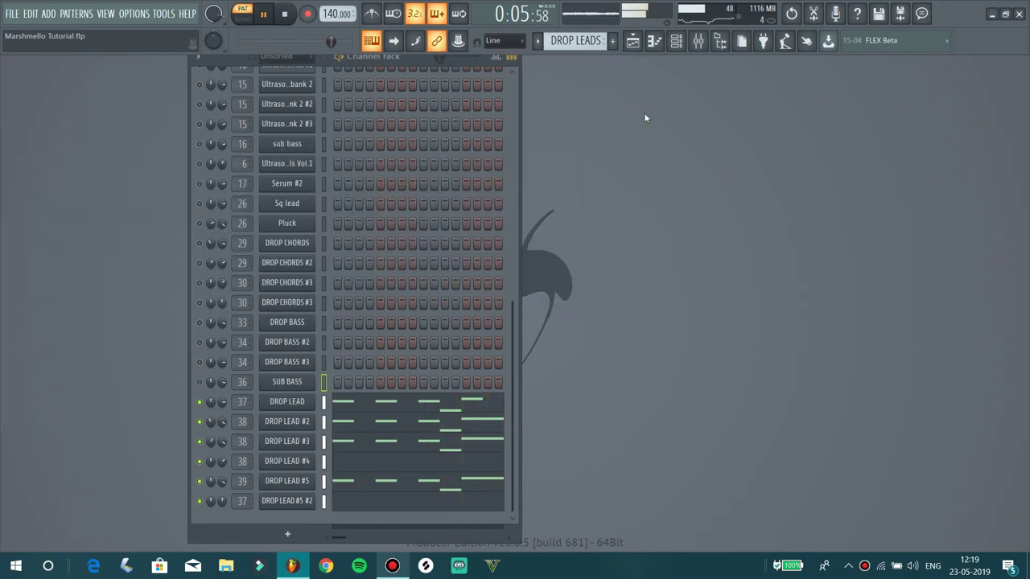
Reopen the mixer, review the FabFilter Saturn and OTT effects on the LEADS BUS track, and close the mixer
click(699, 40)
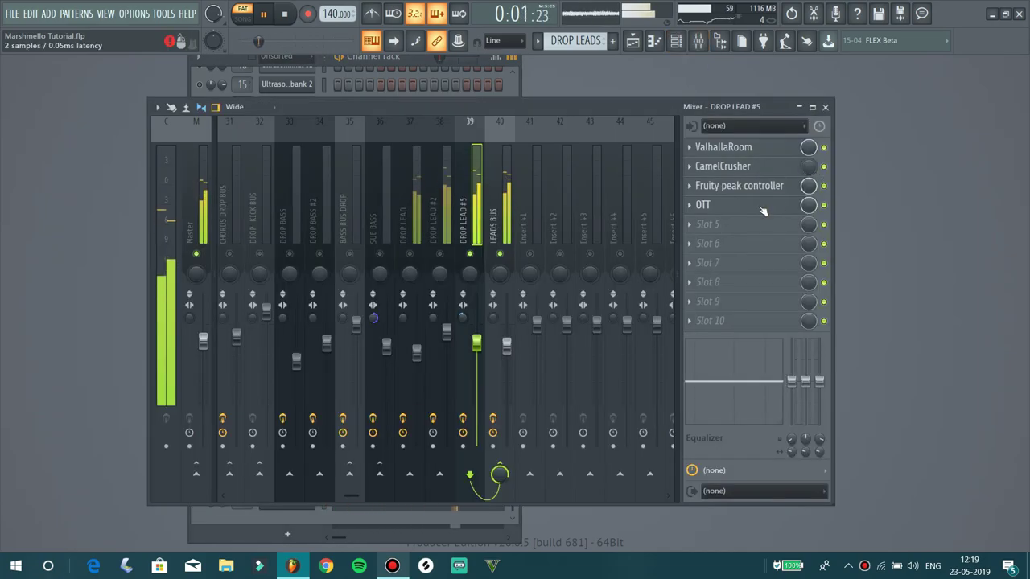
click(502, 218)
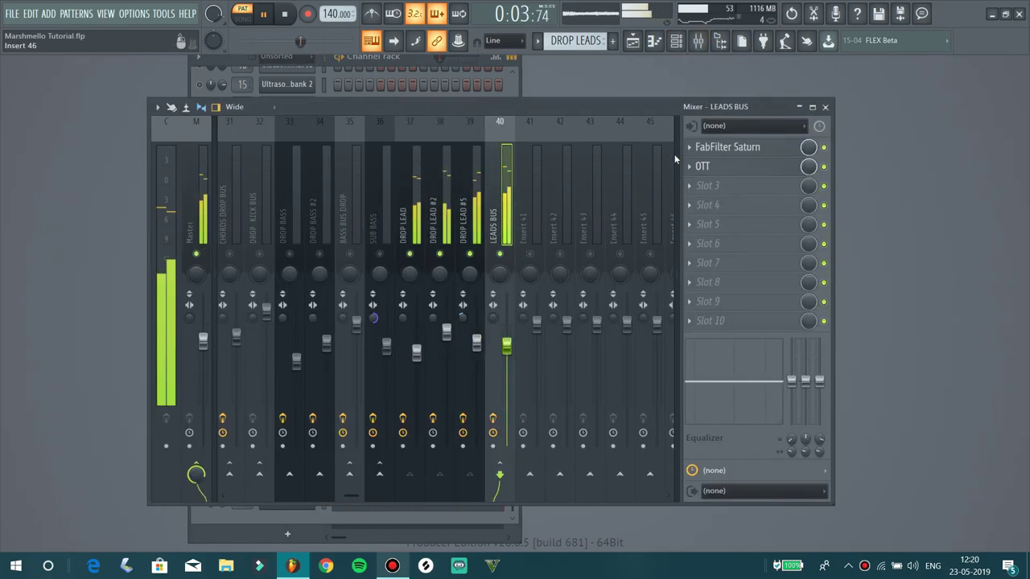
click(729, 161)
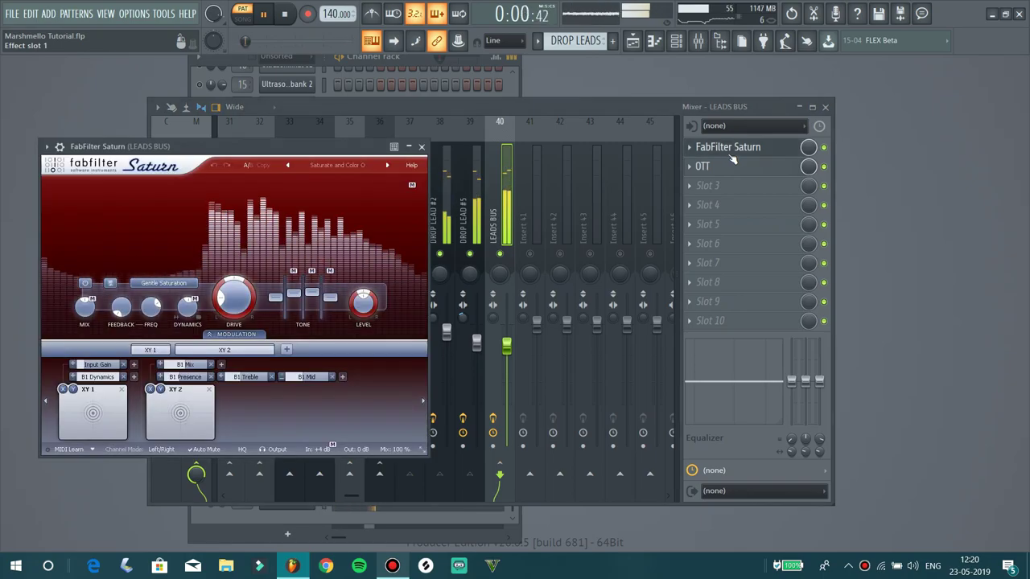
click(731, 160)
click(731, 166)
click(728, 168)
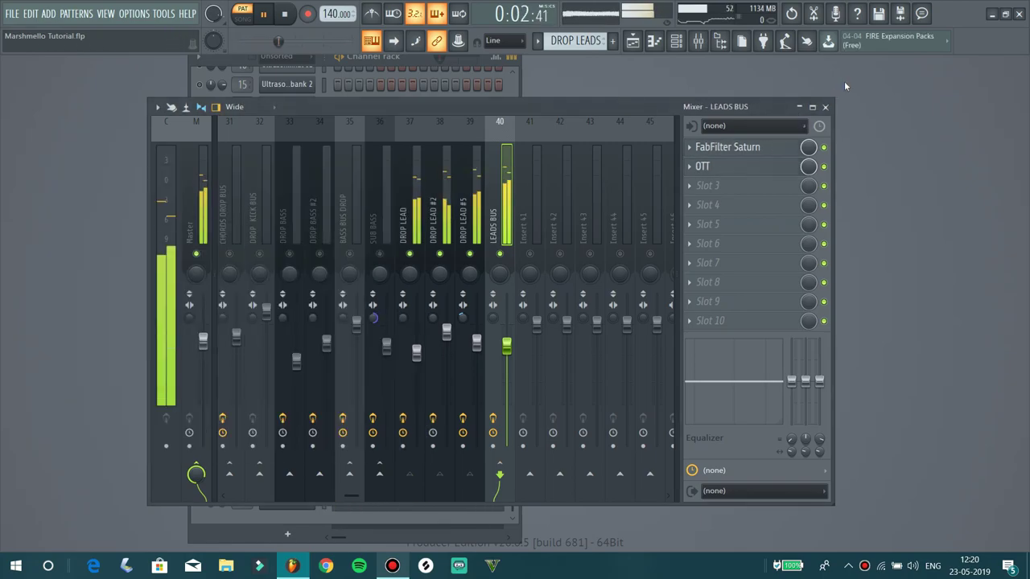
click(827, 106)
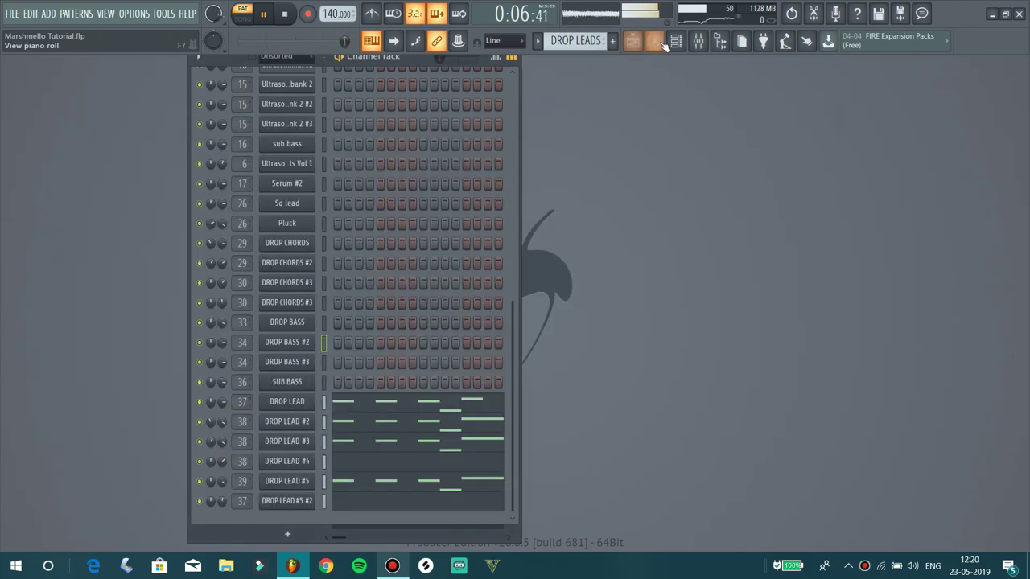
Switch to the DROP LEADS #2 pattern, play its melody variation and stop playback
click(535, 42)
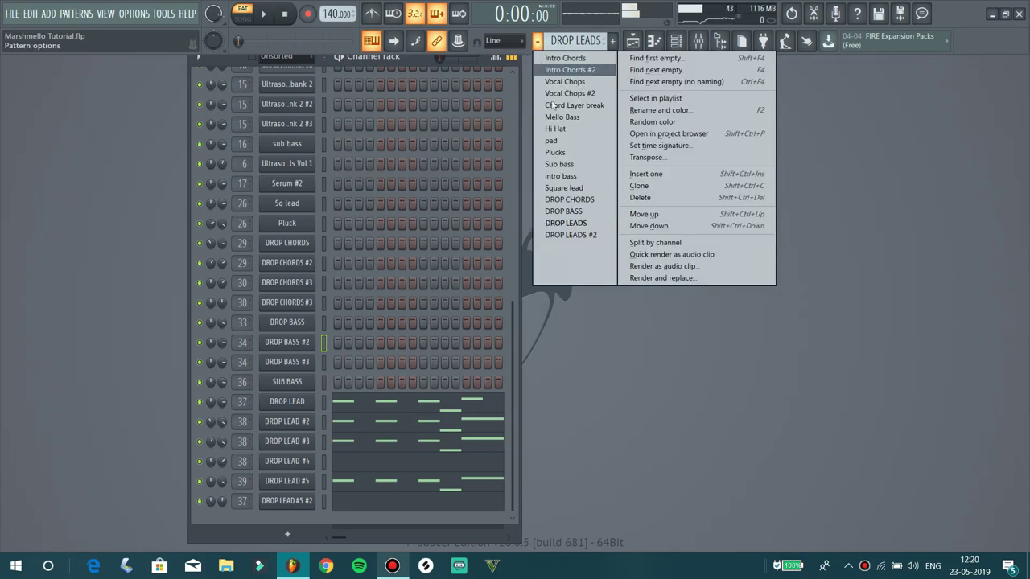
click(567, 238)
key(space)
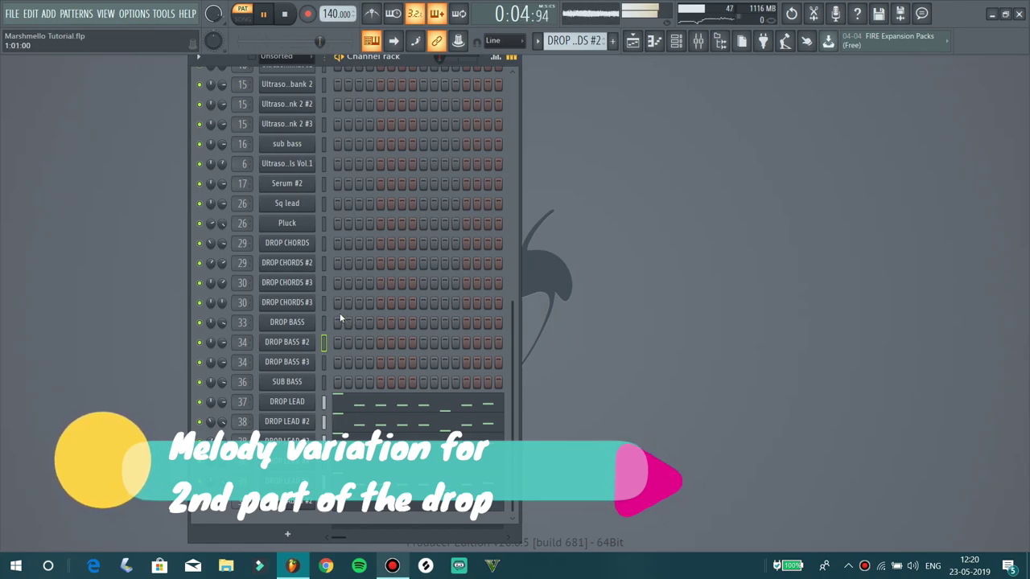
key(space)
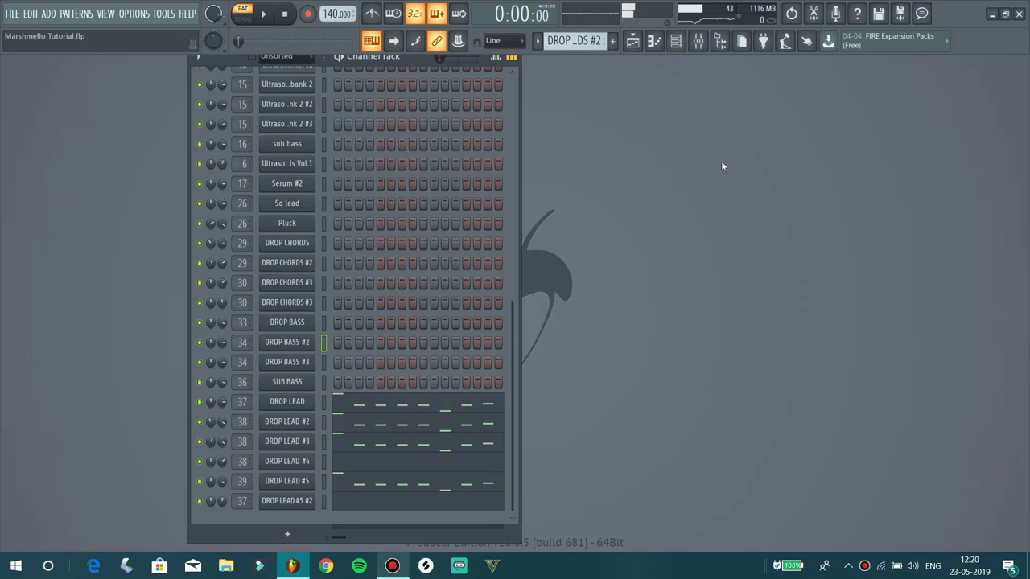
Play the build-up from bar 33 in the playlist and examine its drum, riser, sweep and automation tracks
right_click(391, 228)
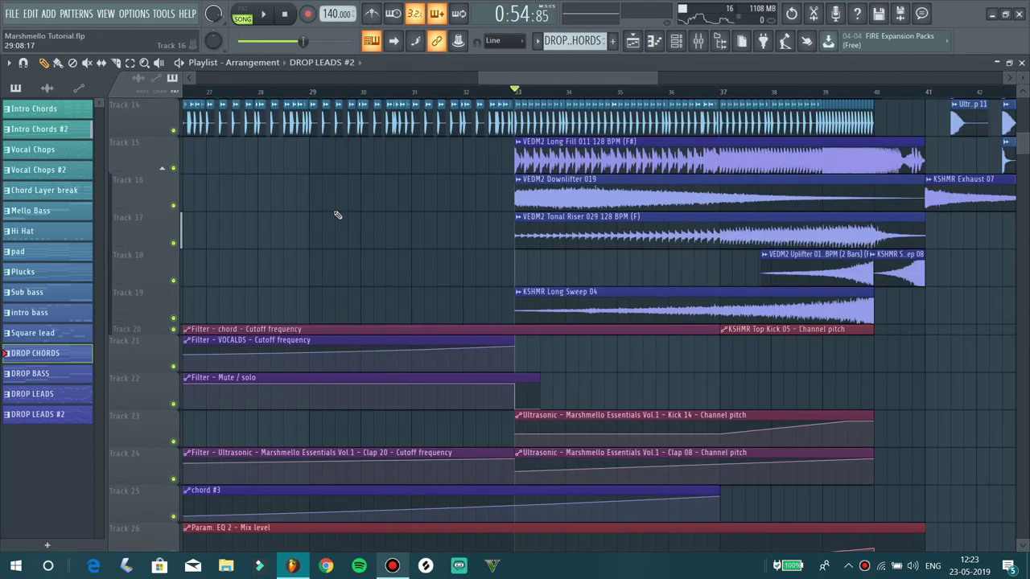
scroll(338, 218, down, 1)
scroll(338, 218, up, 2)
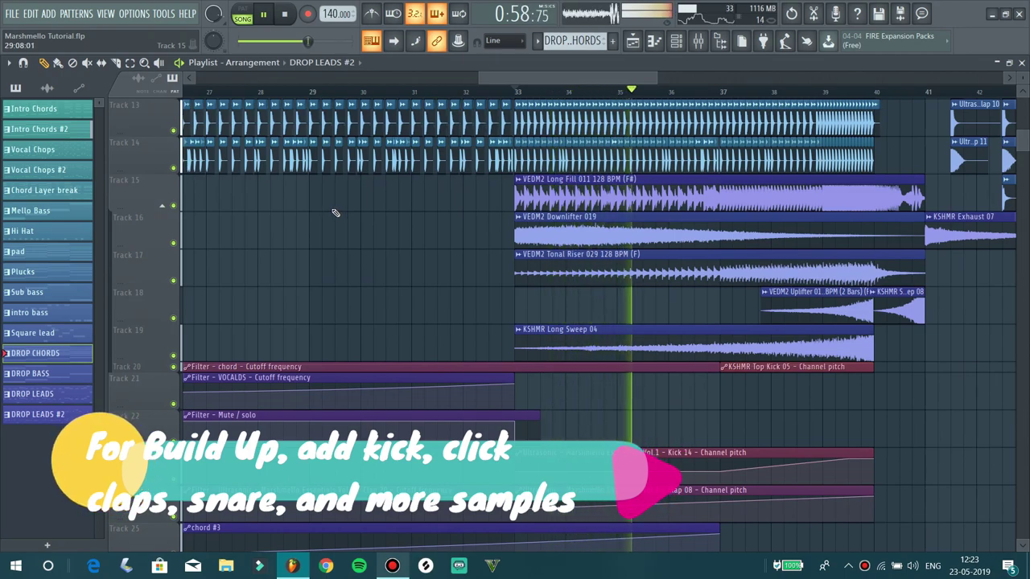
scroll(332, 210, up, 1)
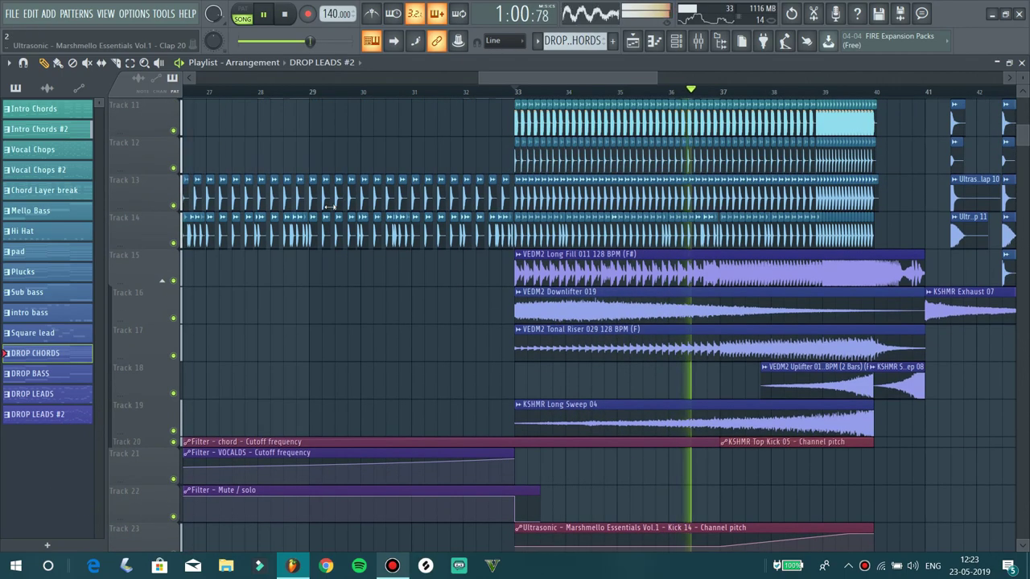
scroll(817, 241, up, 4)
scroll(816, 241, down, 7)
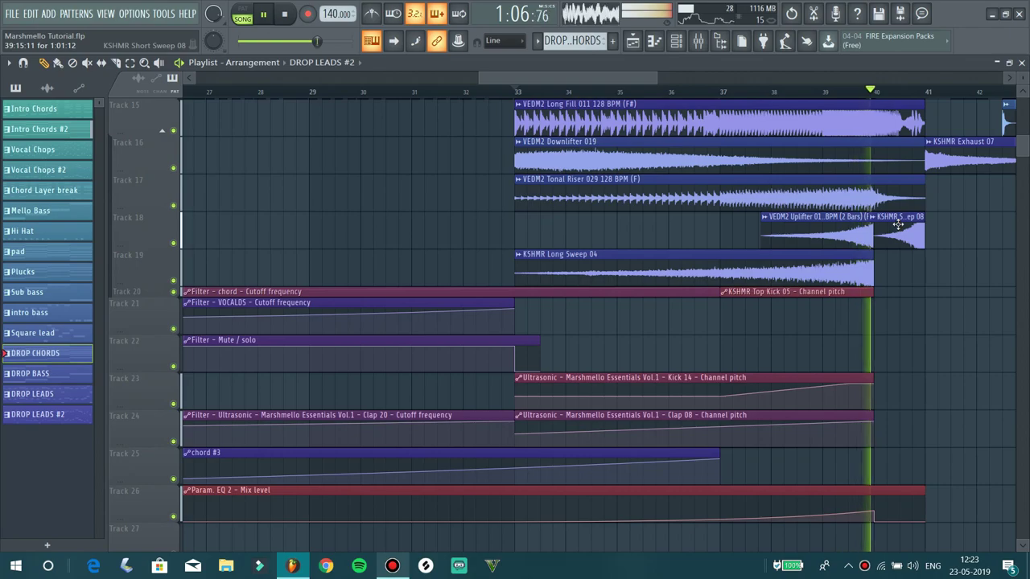
scroll(900, 224, up, 1)
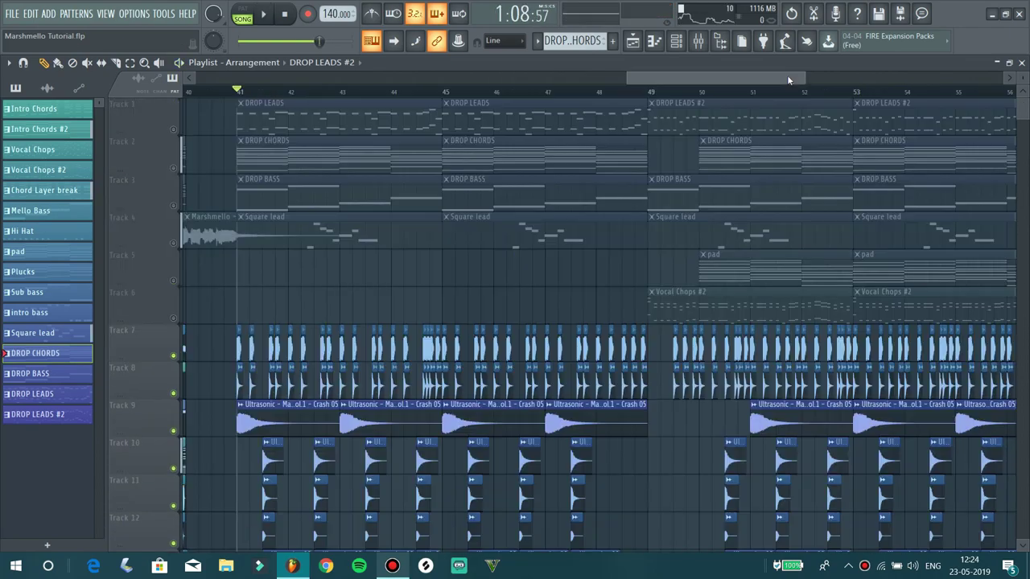
Play the drop from bar 41 and examine its kick, clap, crash and hi-hat tracks up to bar 57
scroll(751, 125, down, 10)
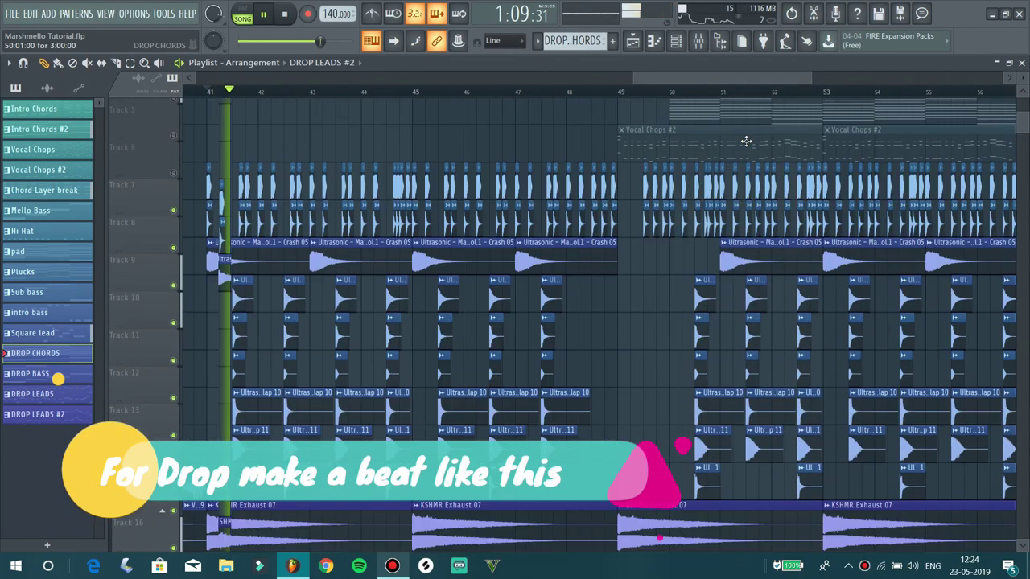
scroll(750, 126, up, 10)
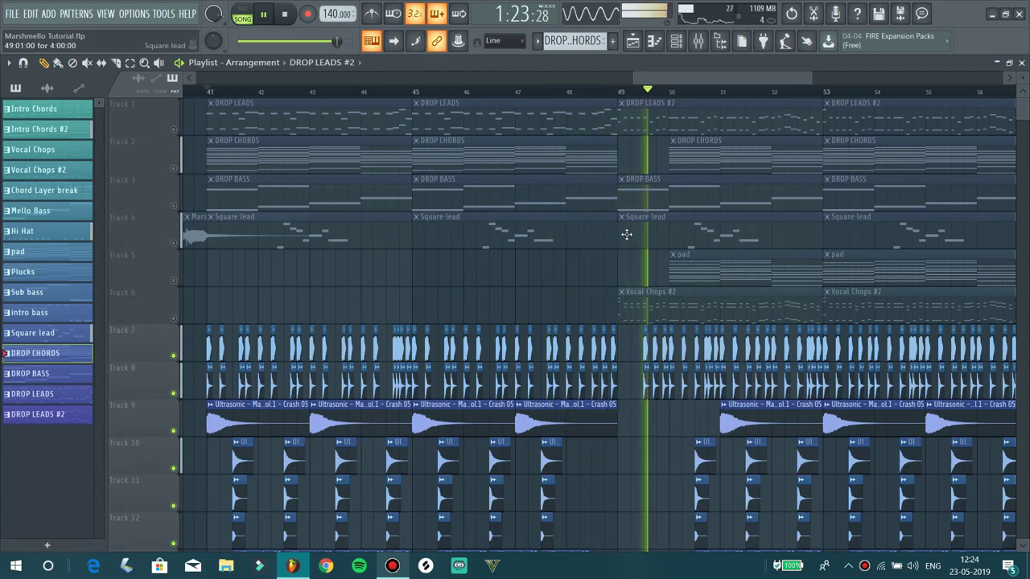
scroll(635, 230, down, 3)
scroll(634, 229, down, 4)
scroll(635, 225, up, 3)
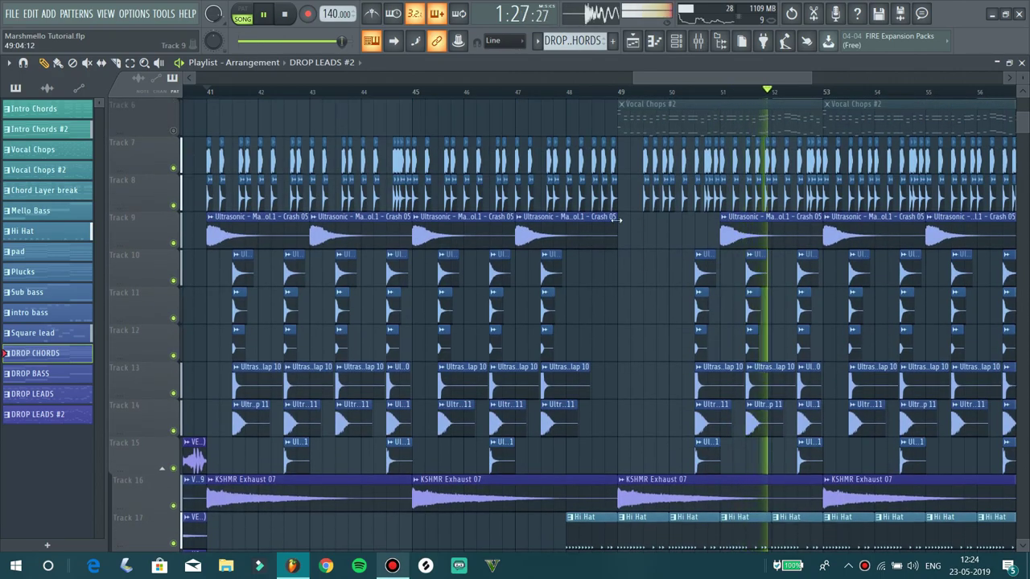
drag(713, 76, 732, 83)
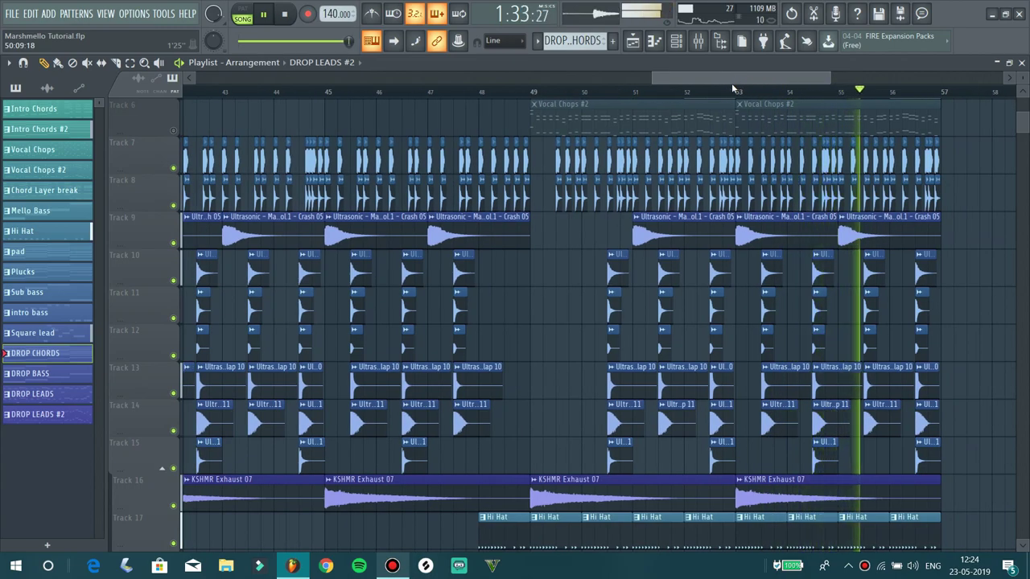
mouse_move(731, 83)
mouse_down()
mouse_move(704, 92)
mouse_move(728, 86)
mouse_up()
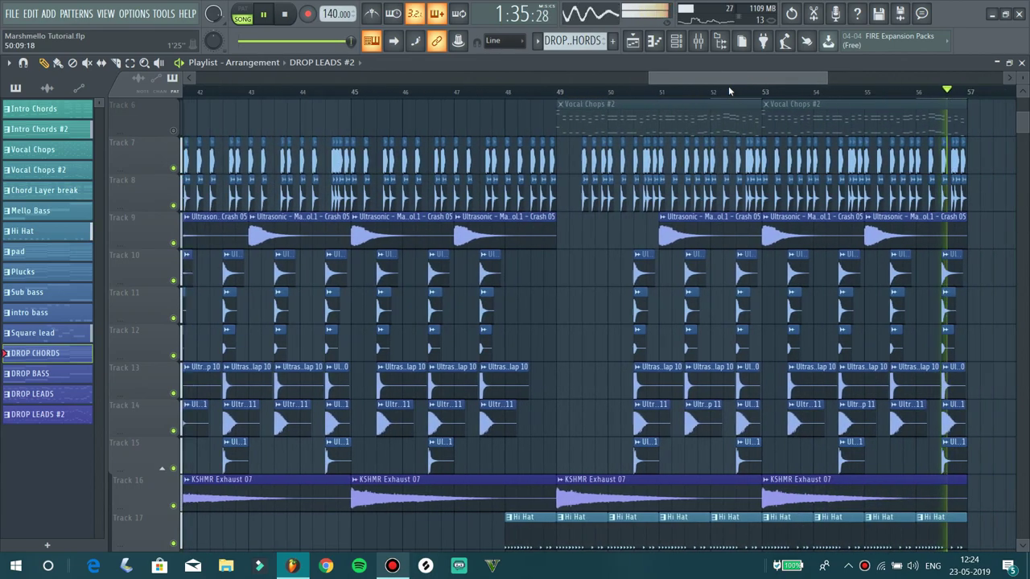
key(space)
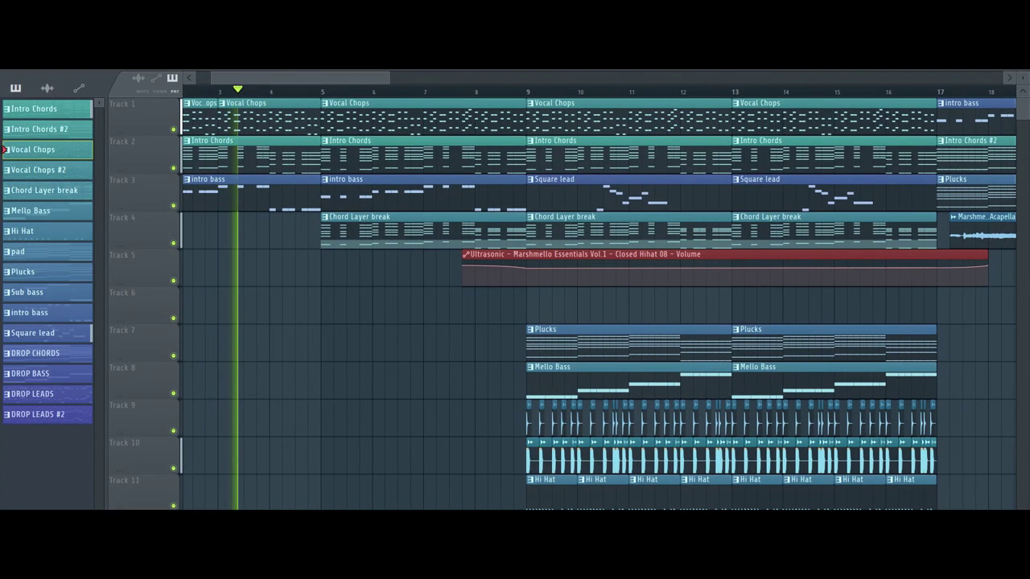
Play the full arrangement through the intro and examine its pattern and drum tracks with the track heights adjusted
drag(1022, 82, 1024, 83)
scroll(841, 191, down, 3)
scroll(842, 191, up, 3)
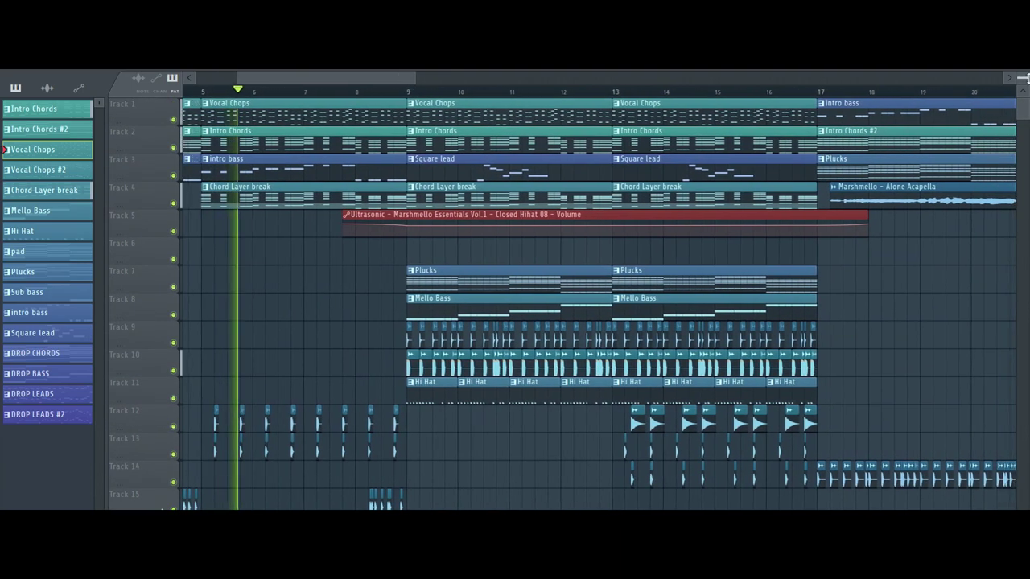
drag(1024, 83, 1024, 86)
scroll(863, 138, down, 5)
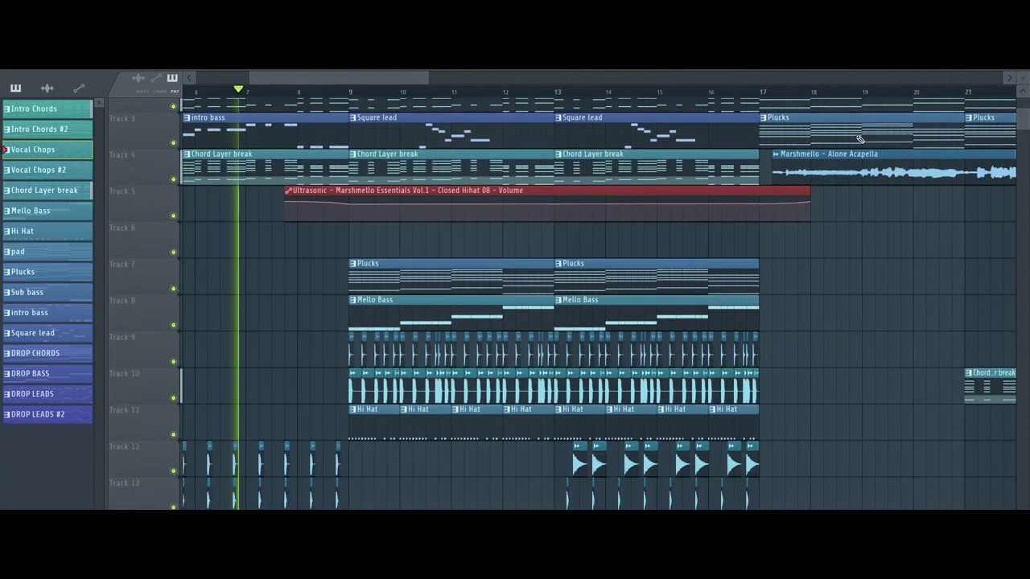
scroll(863, 138, down, 2)
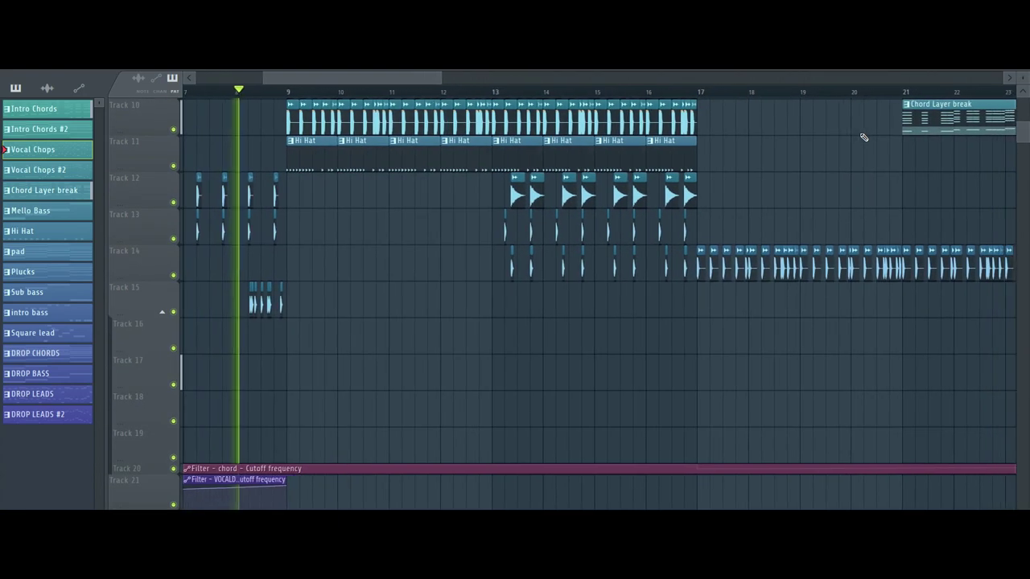
scroll(863, 138, up, 6)
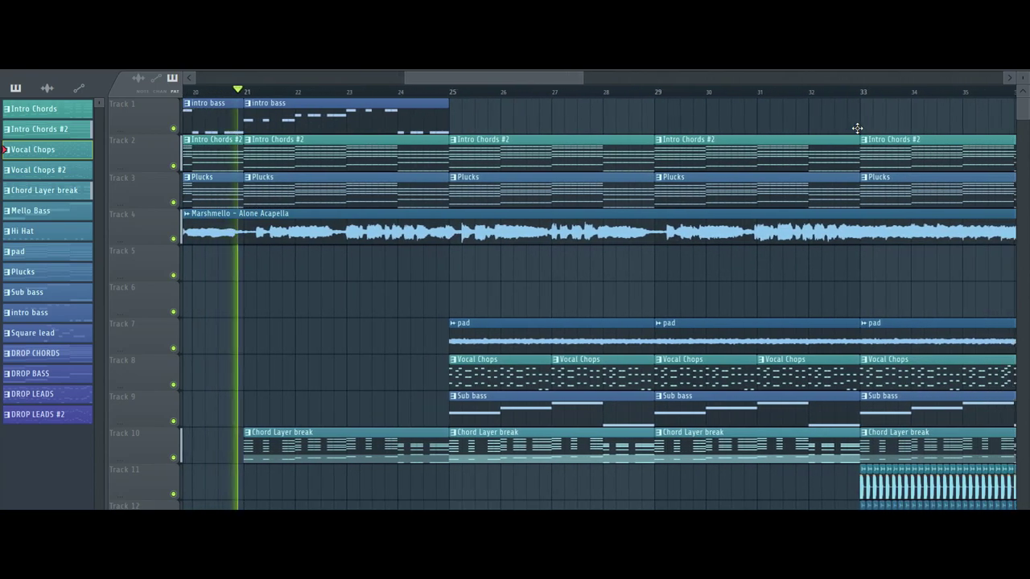
Examine the filter and pitch automation clips and the build-up tracks while the full arrangement plays toward the drop
scroll(856, 128, down, 8)
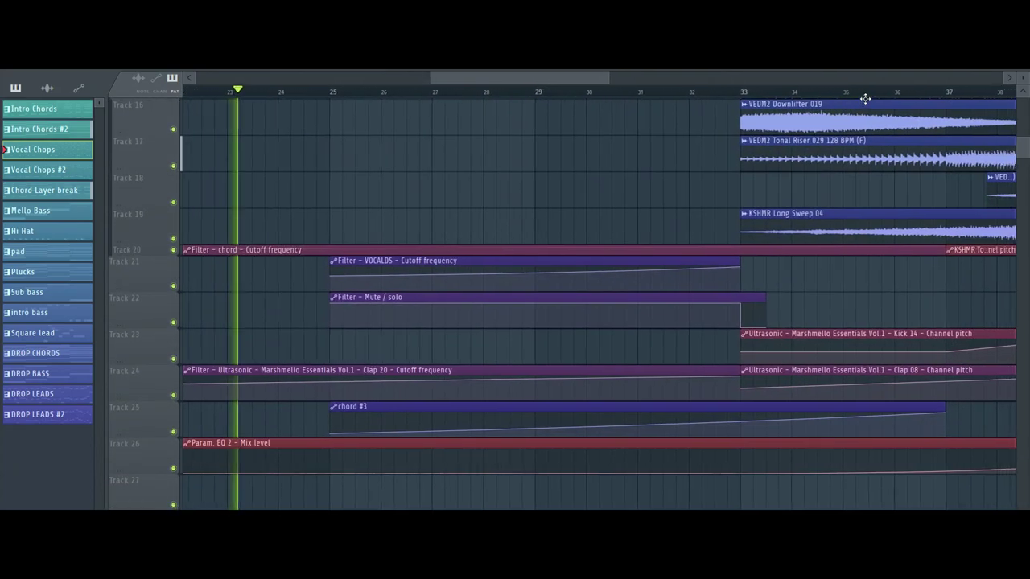
scroll(865, 98, up, 2)
scroll(865, 98, up, 3)
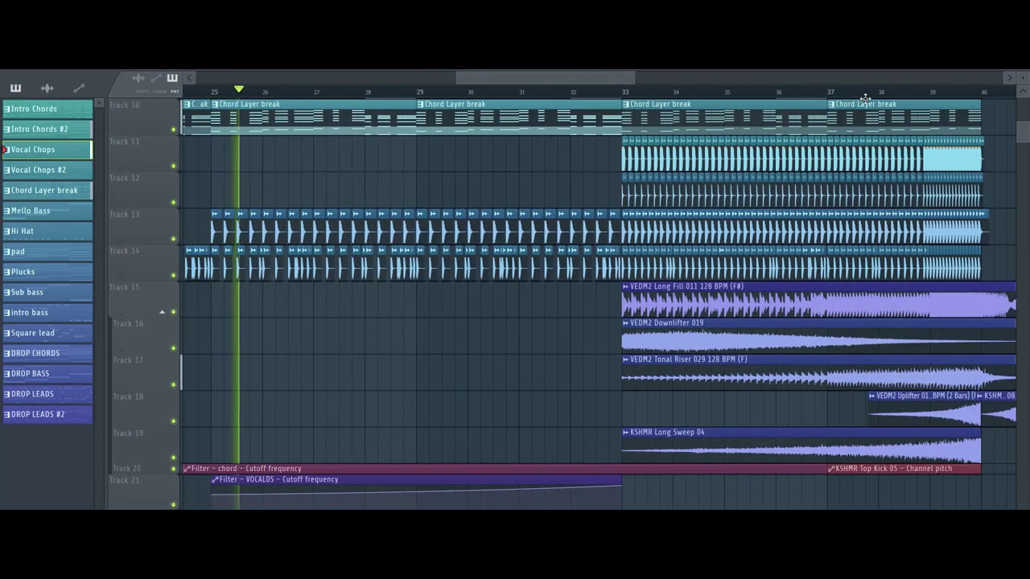
scroll(824, 109, up, 5)
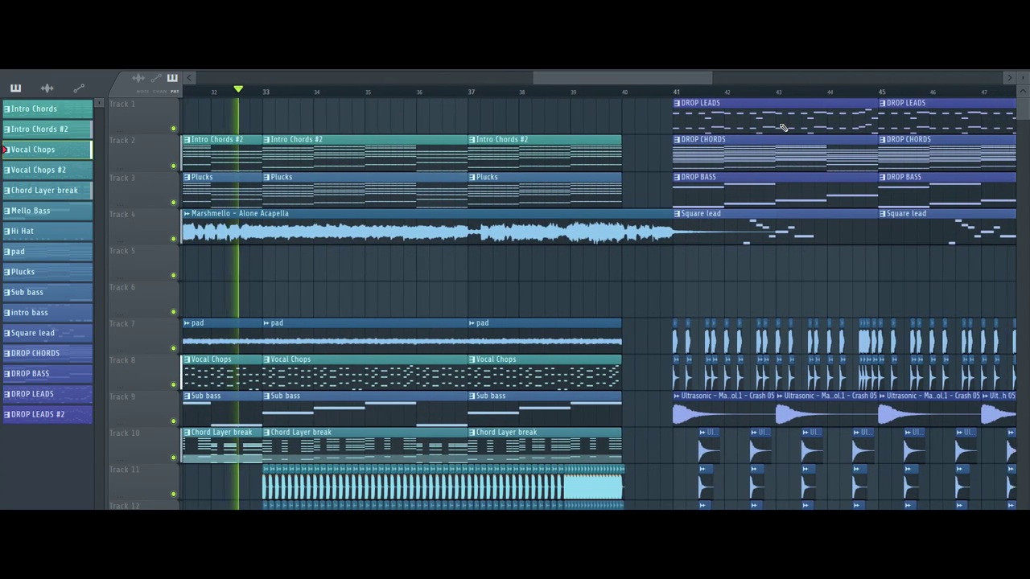
Follow playback from the end of the build-up into the drop and examine the lead, chord, bass and drum tracks from bar 41
scroll(735, 165, down, 2)
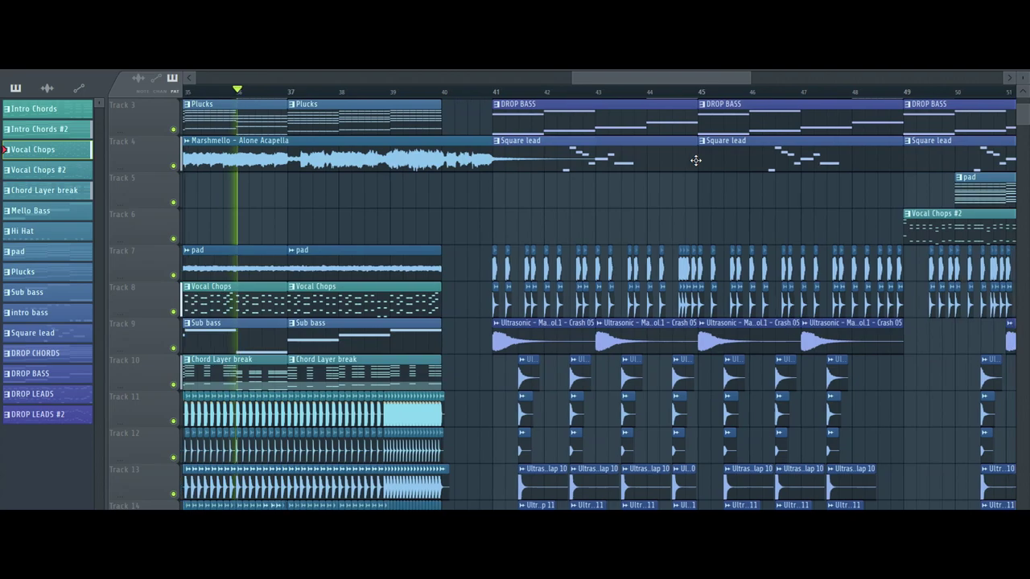
scroll(695, 159, down, 3)
scroll(676, 152, up, 5)
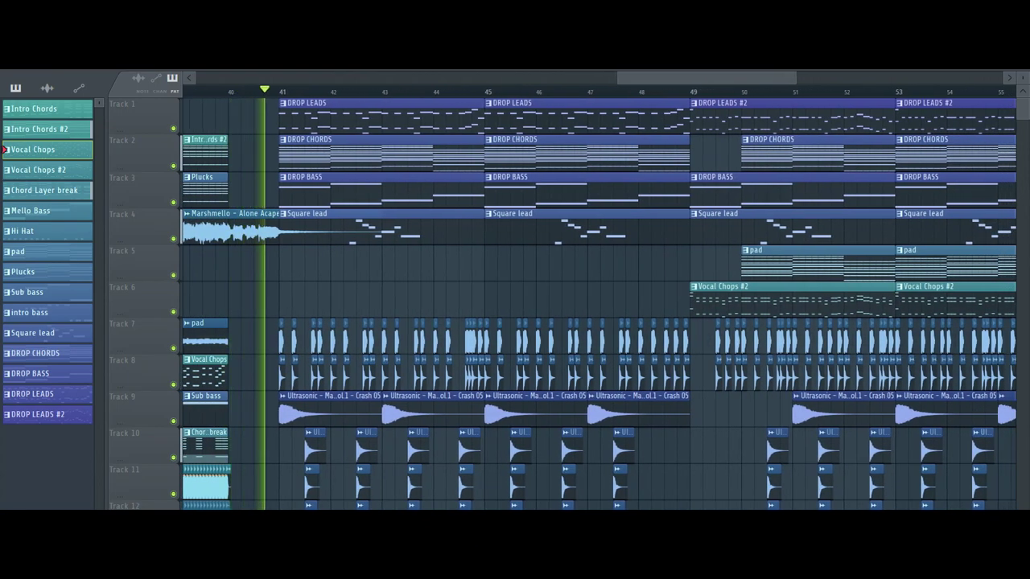
drag(664, 76, 685, 78)
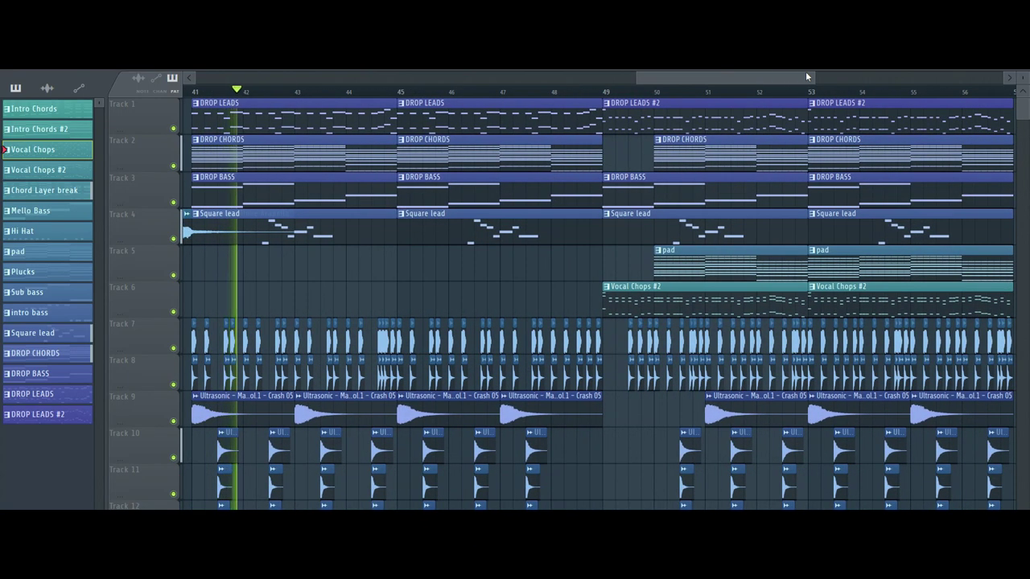
scroll(789, 150, down, 10)
scroll(790, 150, up, 9)
scroll(792, 150, up, 1)
mouse_move(812, 75)
mouse_down()
mouse_move(865, 76)
mouse_move(802, 79)
mouse_move(810, 81)
mouse_up()
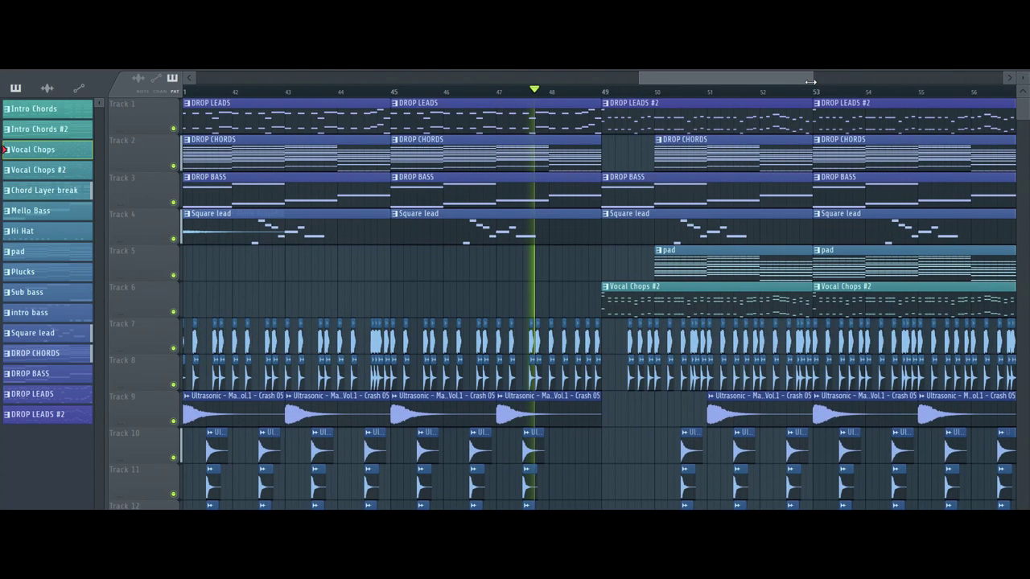
Examine the clap, KSHMR Exhaust 07, Hi Hat and Vocal Chops #2 tracks while the second half of the drop plays from bar 49
scroll(749, 115, down, 5)
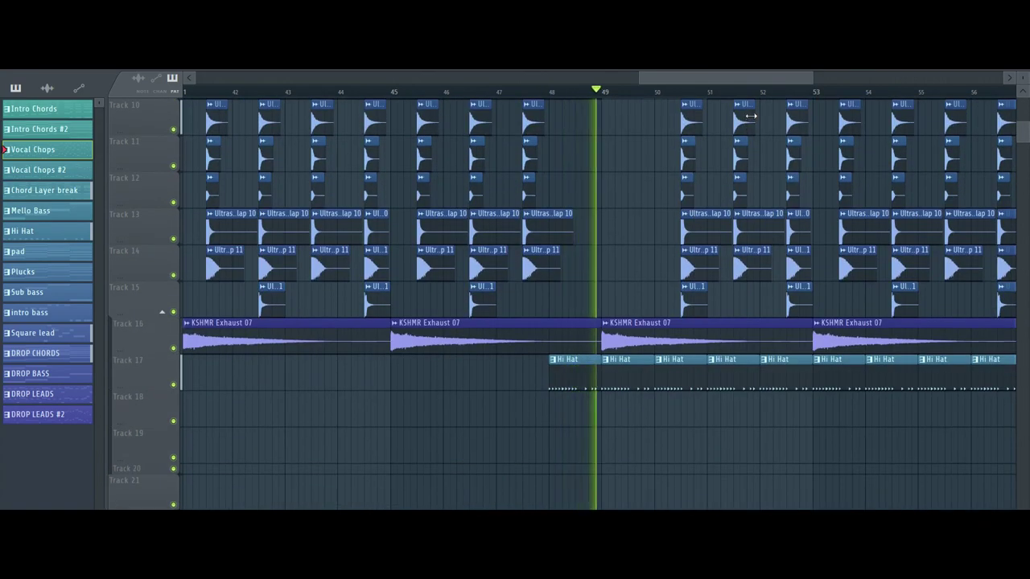
scroll(720, 170, down, 1)
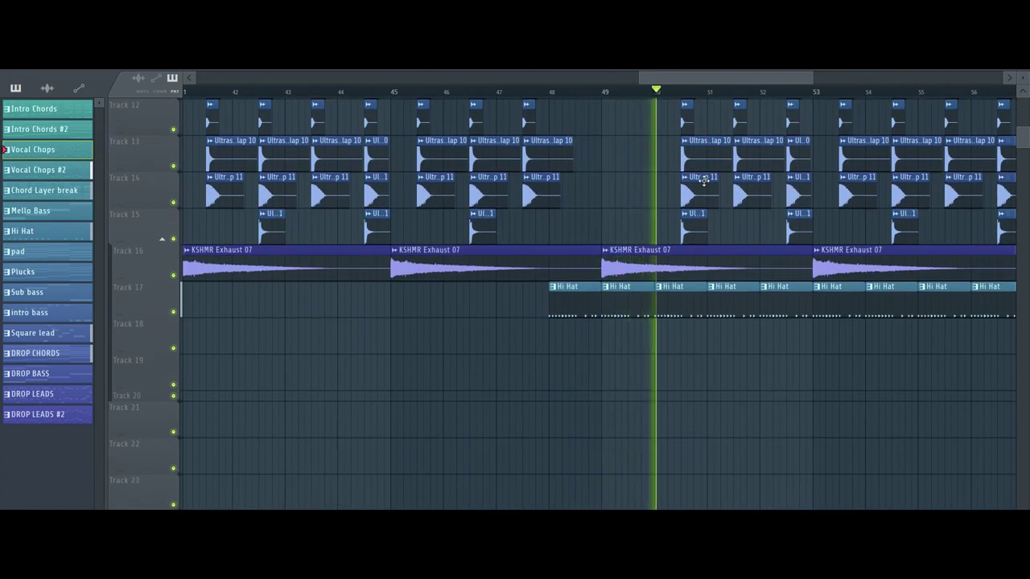
scroll(703, 181, up, 5)
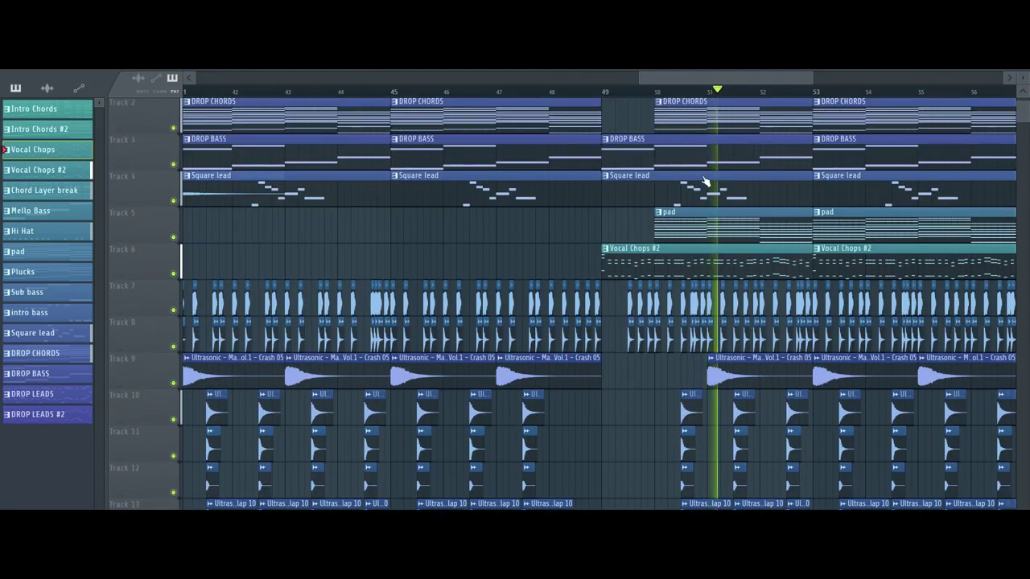
scroll(703, 181, up, 1)
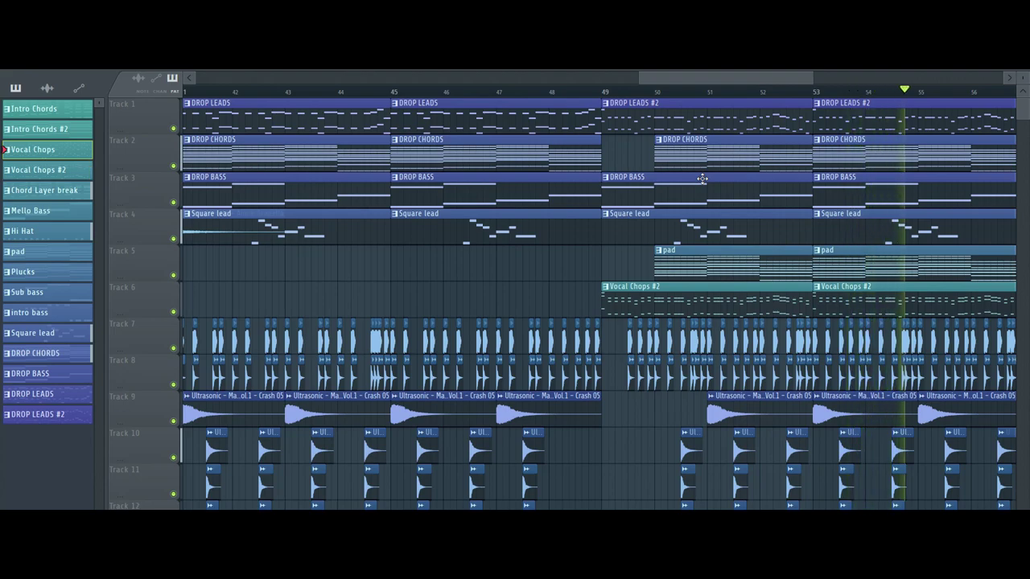
scroll(732, 80, left, 1)
scroll(732, 79, right, 2)
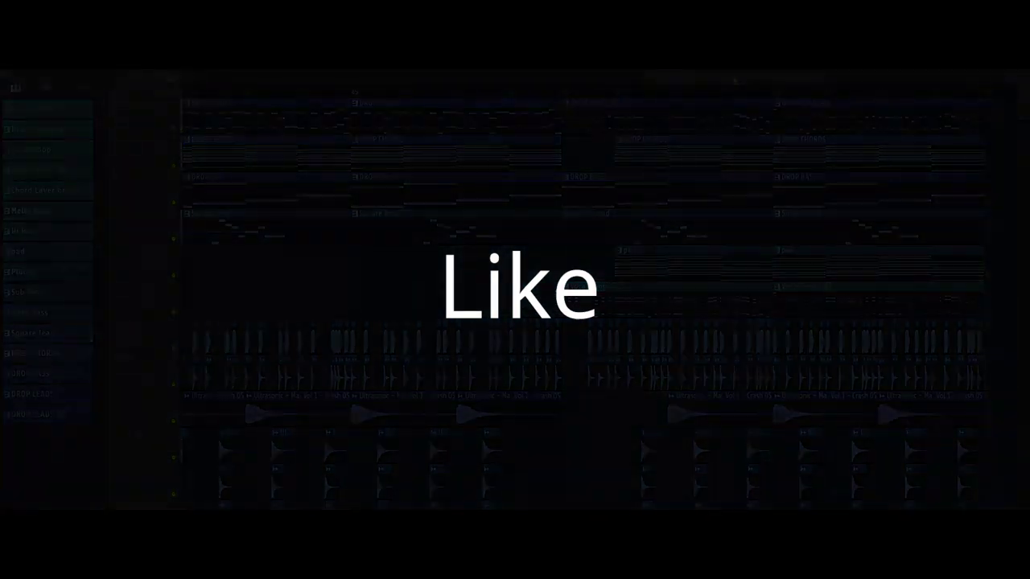